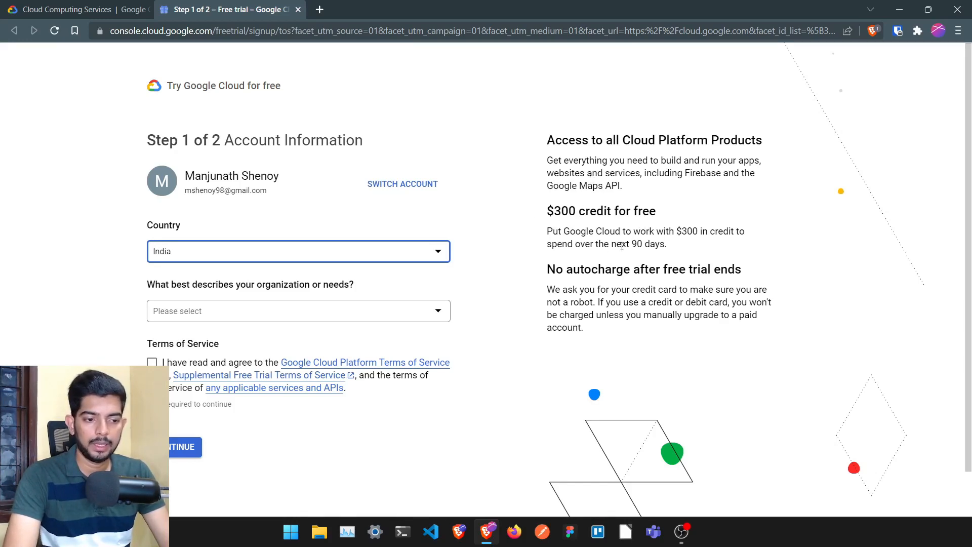
# Step: Complete the free trial's account information with Small company as the organization type, accept the terms of service, and continue to payment verification
pyautogui.moveTo(627, 246); pyautogui.dragTo(665, 247)
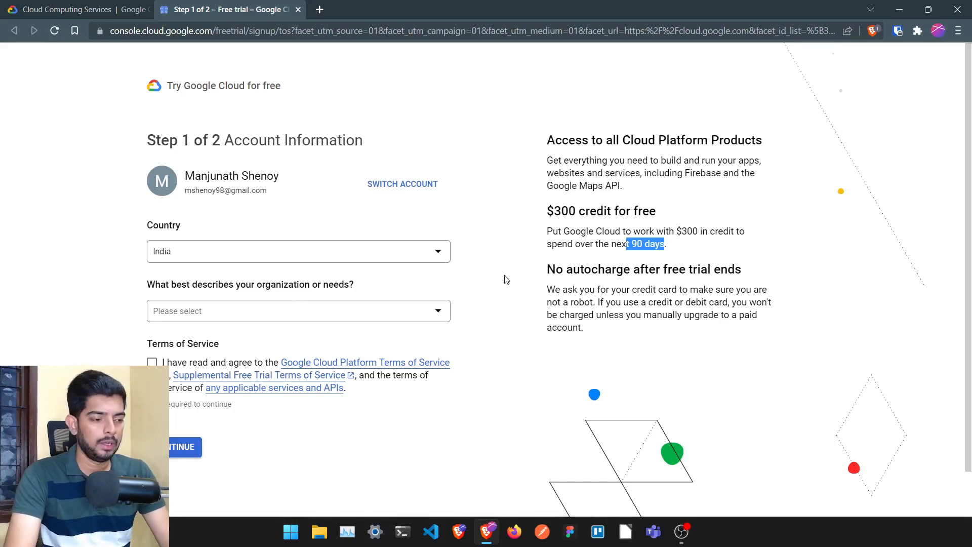
pyautogui.click(336, 314)
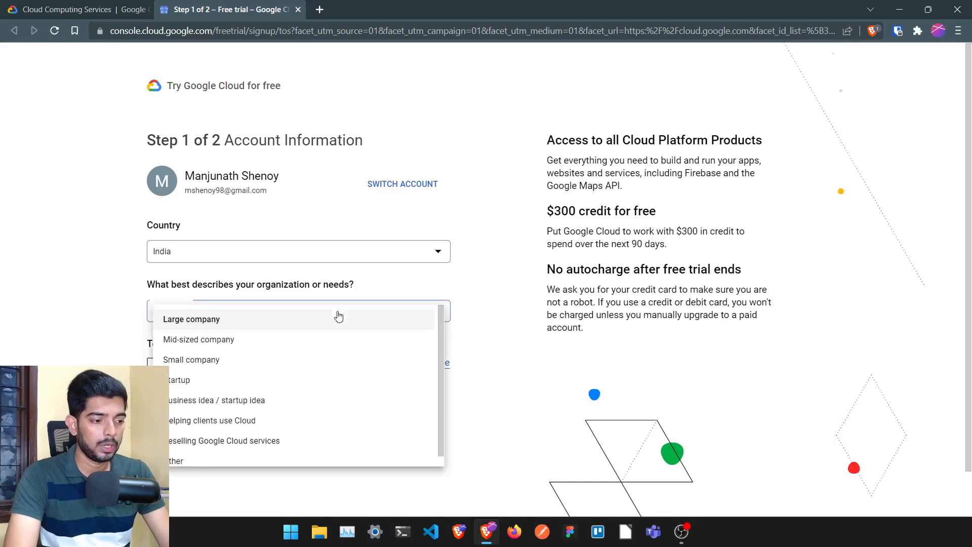
pyautogui.click(244, 361)
pyautogui.scroll(-3, 245, 360)
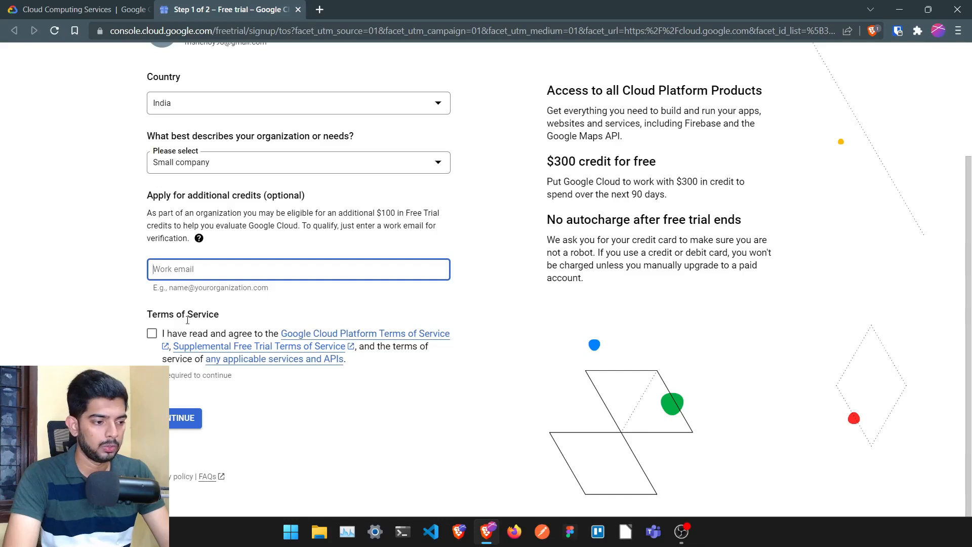
pyautogui.click(152, 334)
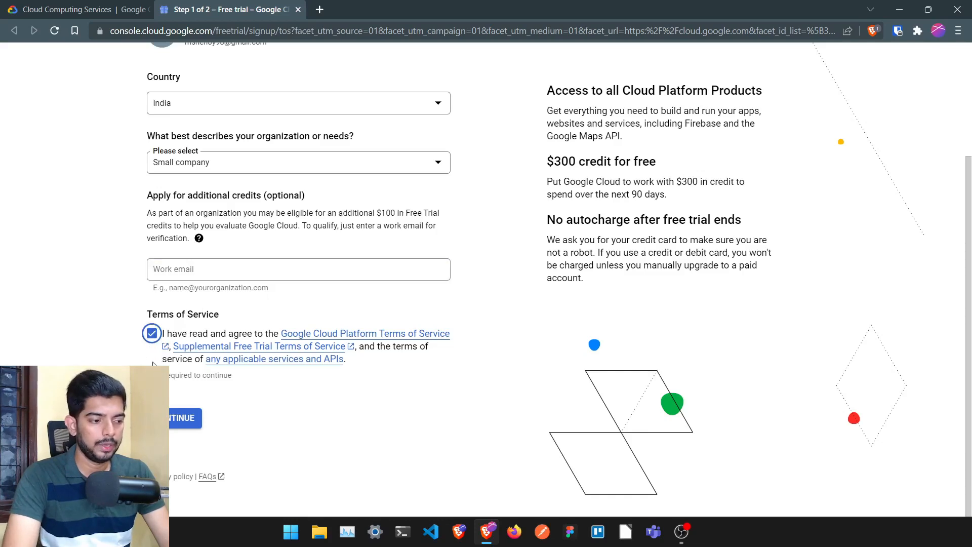
pyautogui.click(171, 419)
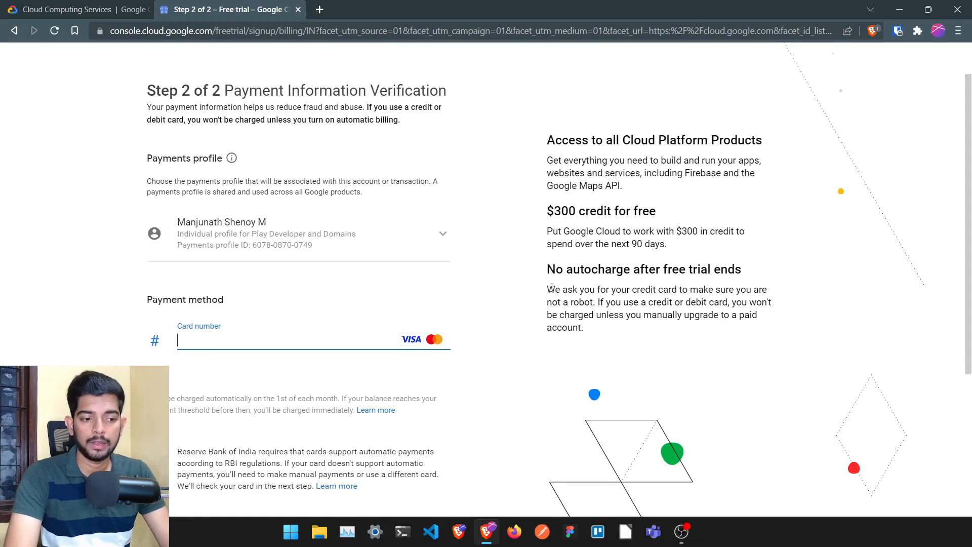
pyautogui.moveTo(548, 289); pyautogui.dragTo(630, 351)
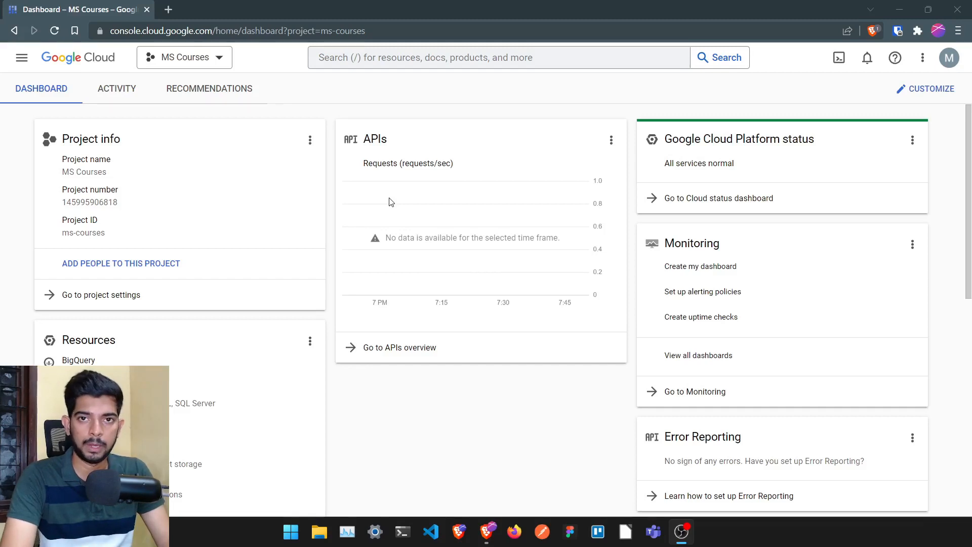
# Step: Open Compute Engine in the MS Courses project and request enabling the Compute Engine API
pyautogui.click(22, 62)
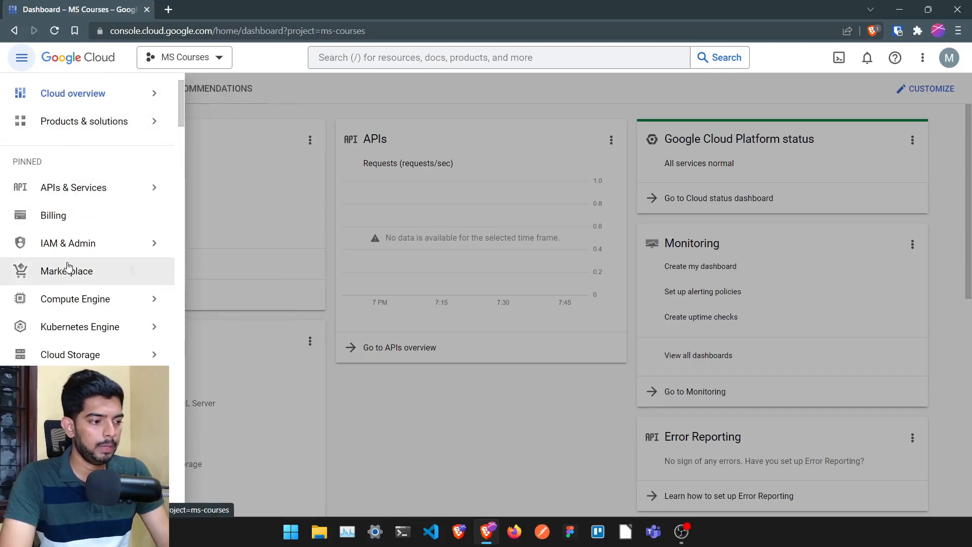
pyautogui.moveTo(64, 304)
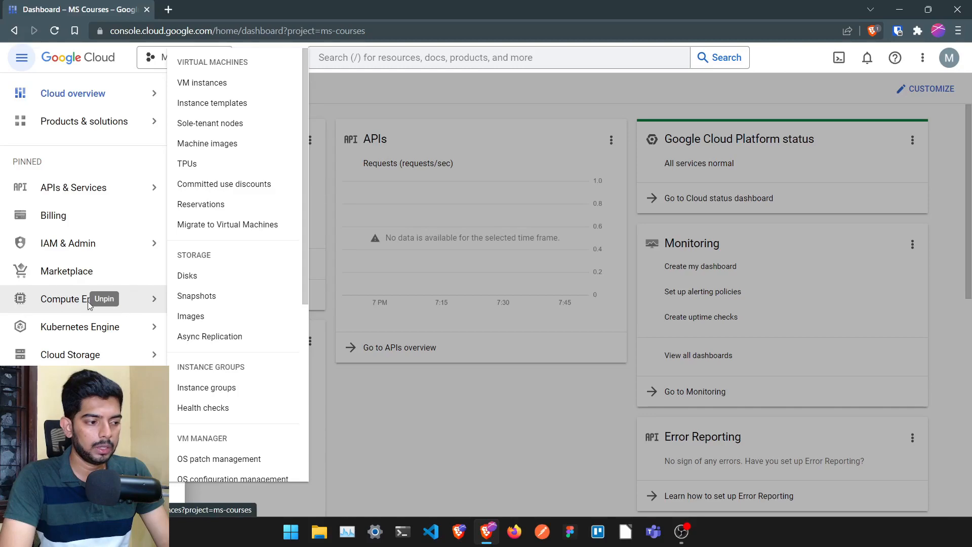
pyautogui.click(60, 303)
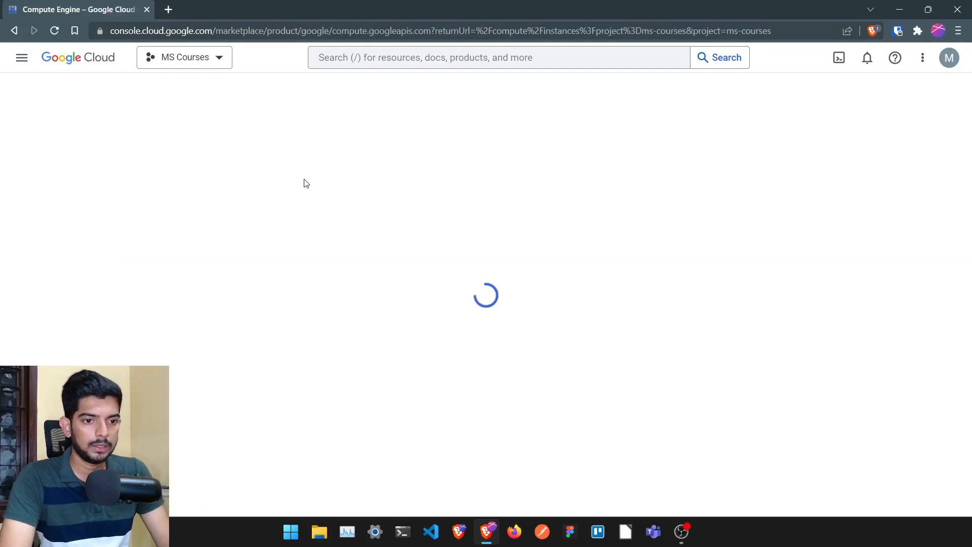
pyautogui.click(148, 217)
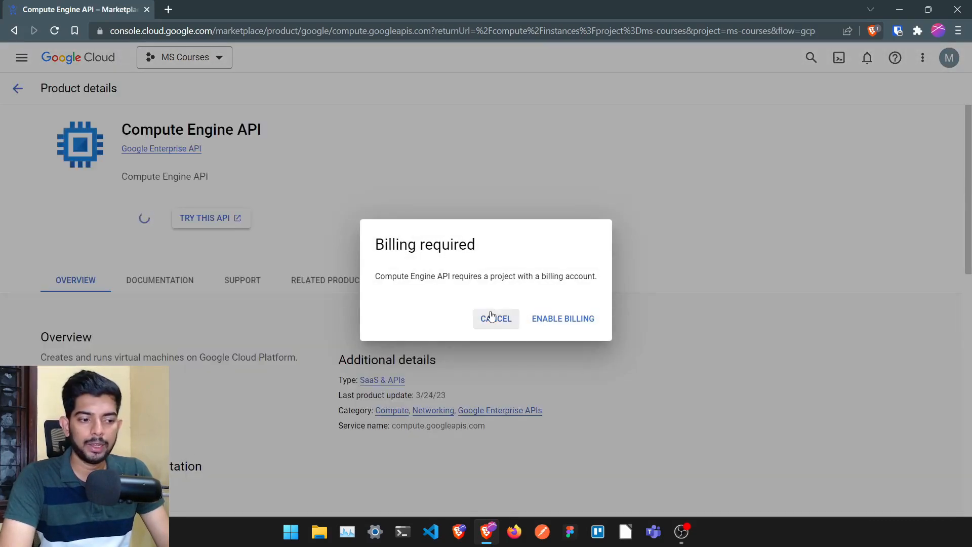
# Step: Enable billing for the MS Courses project with My Billing Account and dismiss the search tip on the VM instances page
pyautogui.click(559, 320)
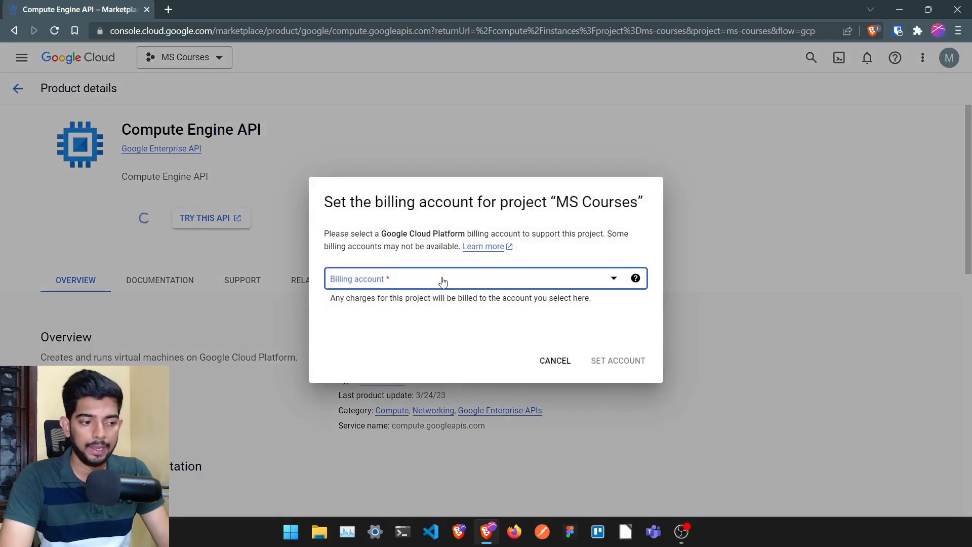
pyautogui.click(443, 278)
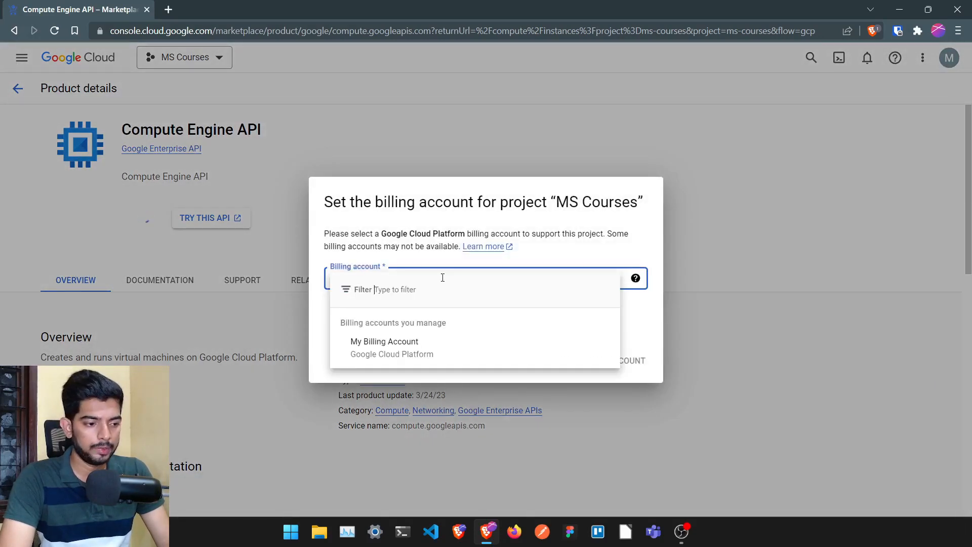
pyautogui.click(413, 346)
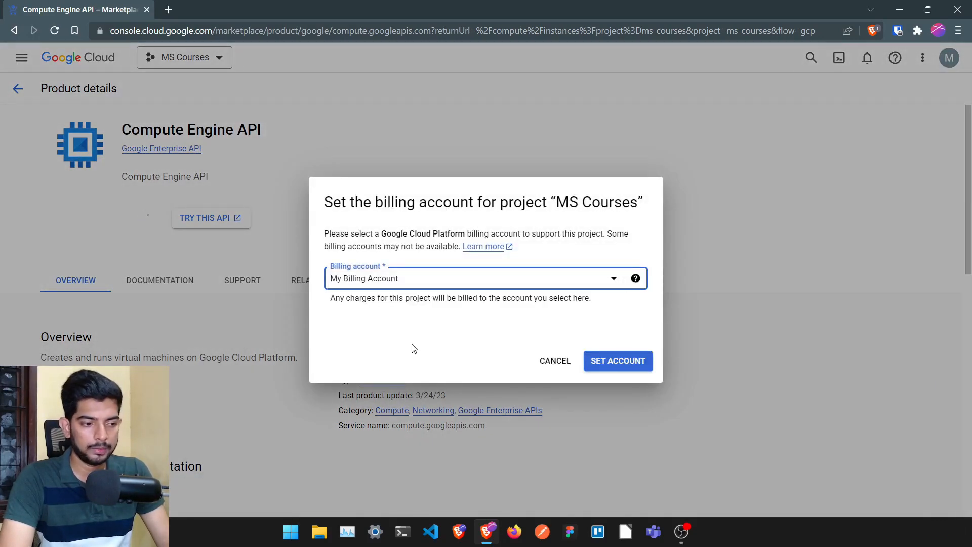
pyautogui.click(628, 364)
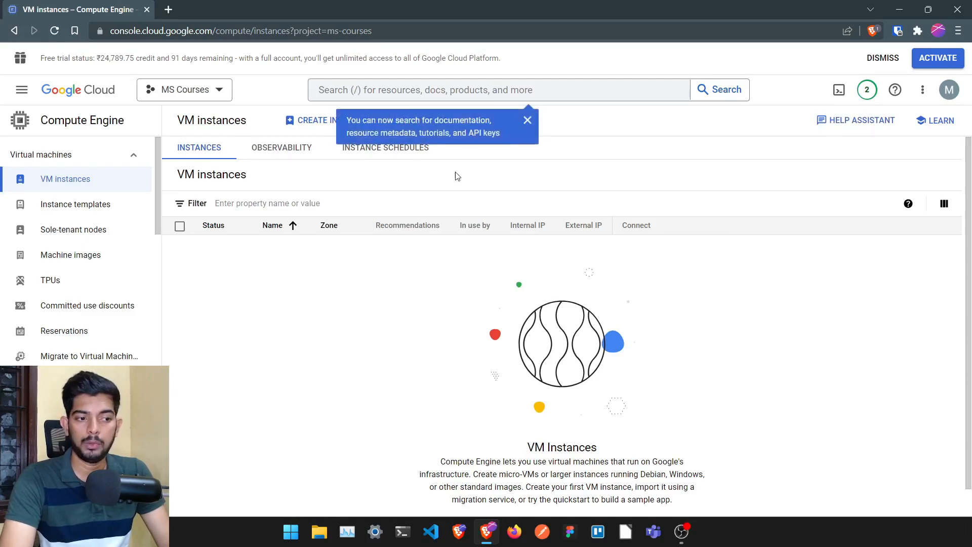
pyautogui.click(527, 122)
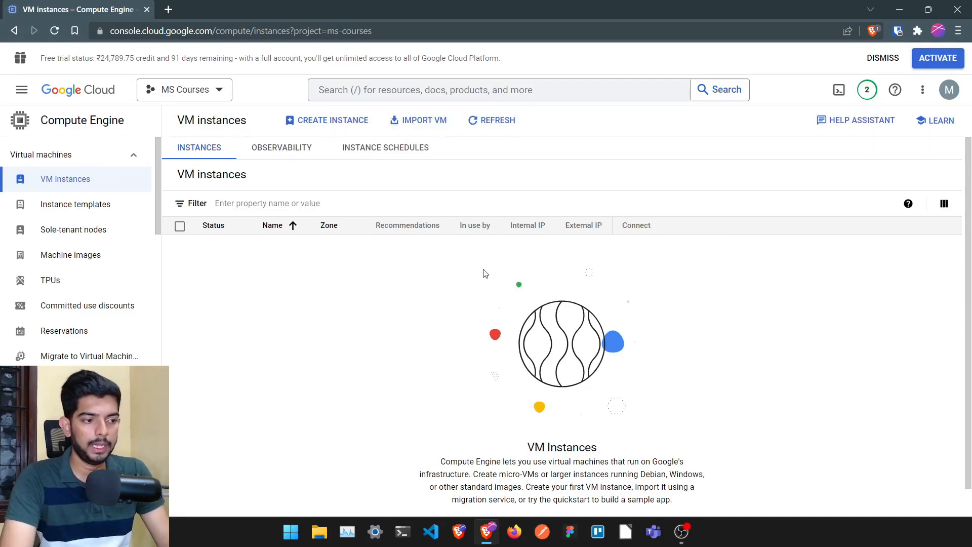
# Step: Visit the project's Cloud overview dashboard and reopen the Compute Engine VM instances page
pyautogui.click(22, 91)
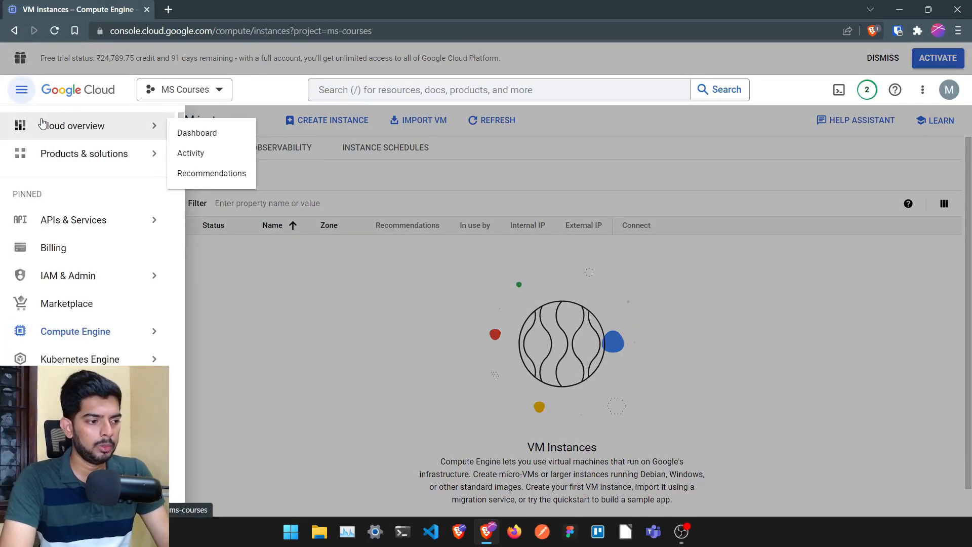
pyautogui.click(41, 124)
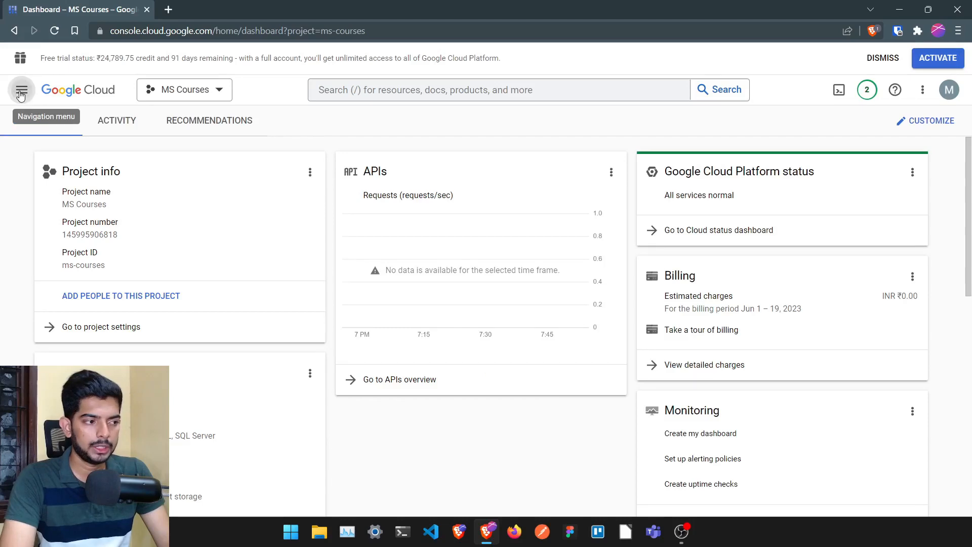
pyautogui.click(22, 89)
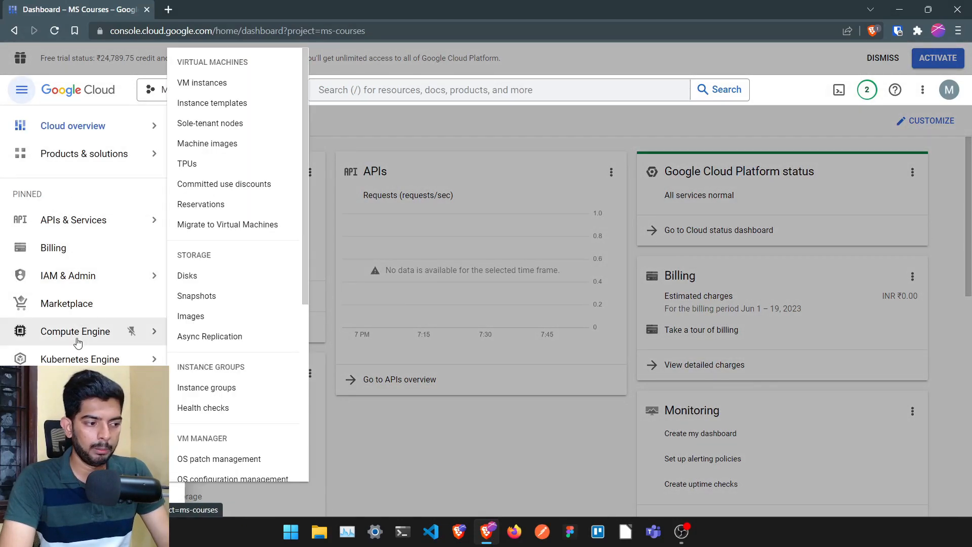
pyautogui.click(79, 341)
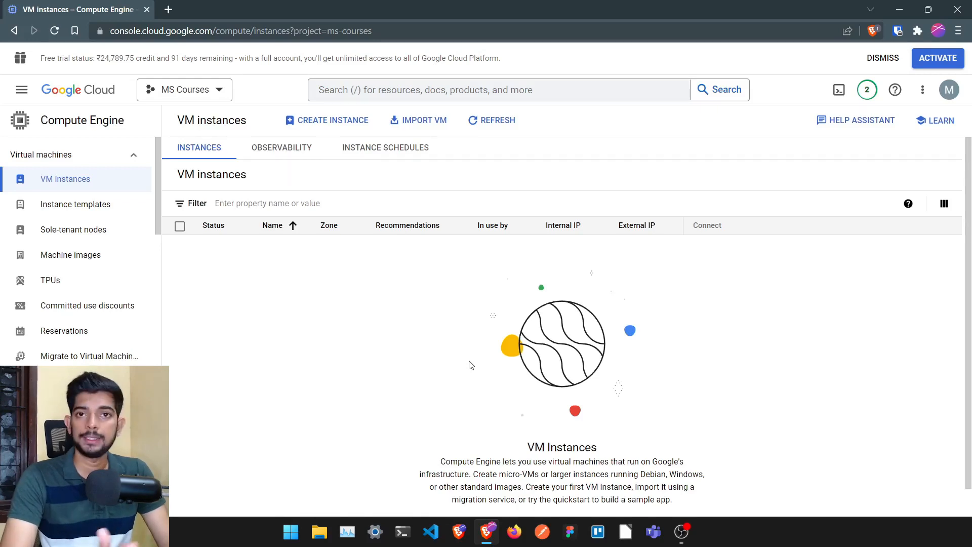
# Step: Start creating a VM instance named mygcp-vm and dismiss the free trial status banner
pyautogui.click(320, 128)
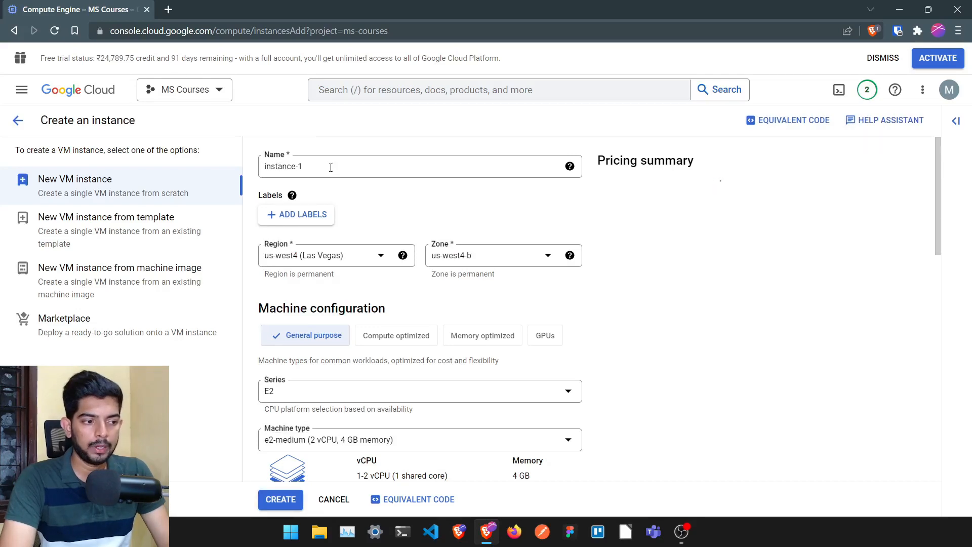
pyautogui.moveTo(330, 167); pyautogui.dragTo(226, 168)
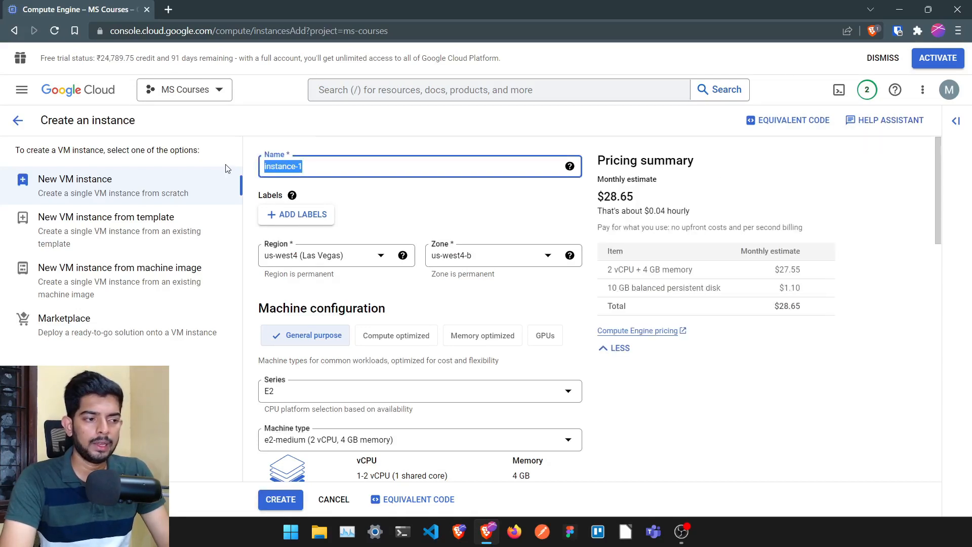
pyautogui.write('myg')
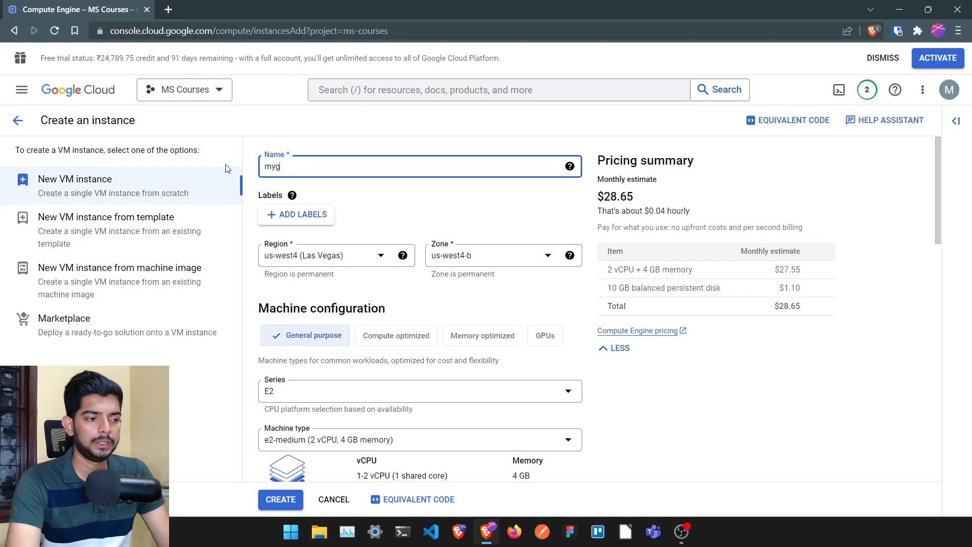
pyautogui.write('cp-vm')
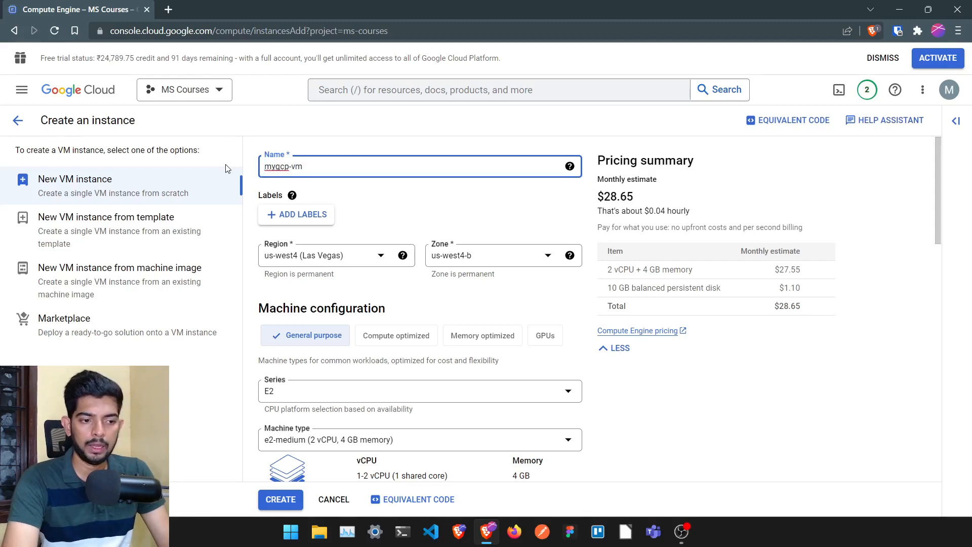
pyautogui.scroll(-1, 414, 171)
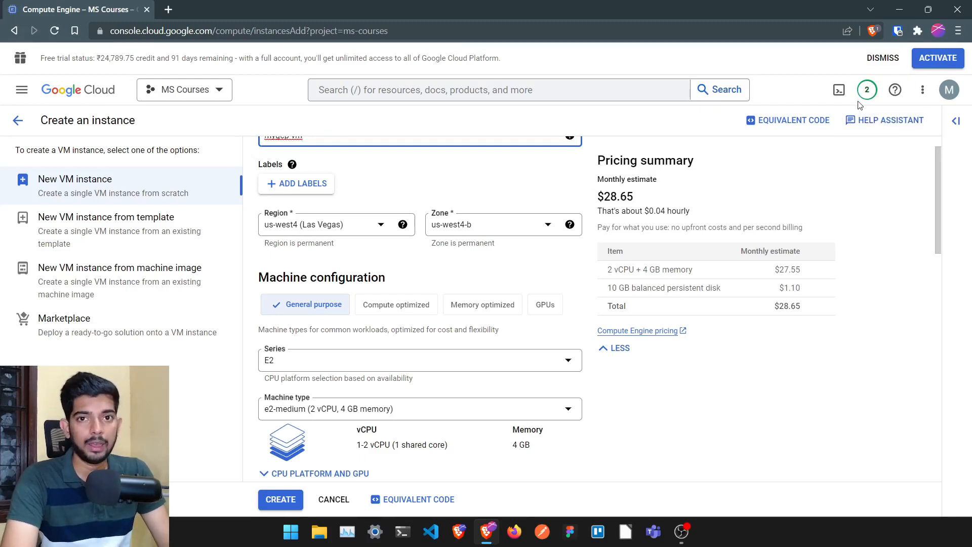
pyautogui.click(873, 59)
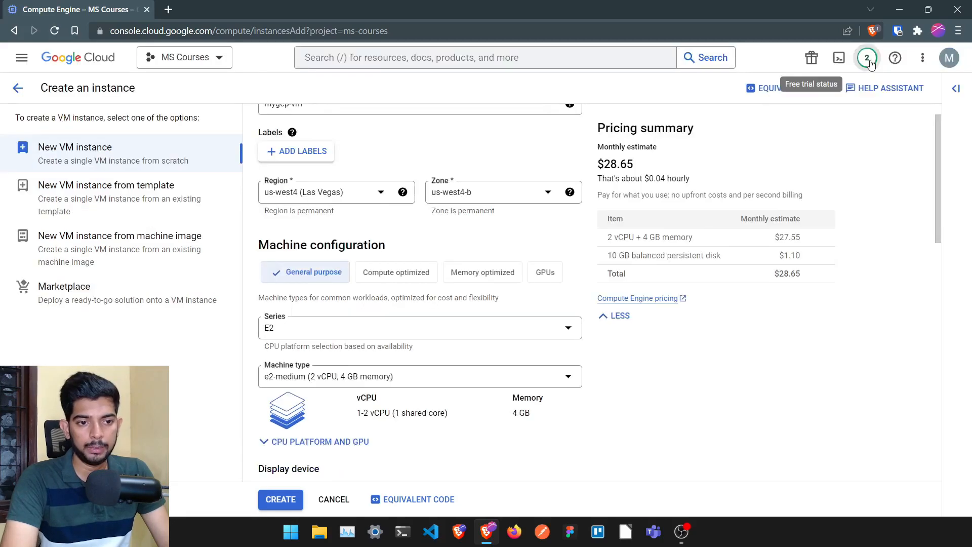
# Step: Set the new instance's region to asia-south1 (Mumbai)
pyautogui.scroll(1, 421, 291)
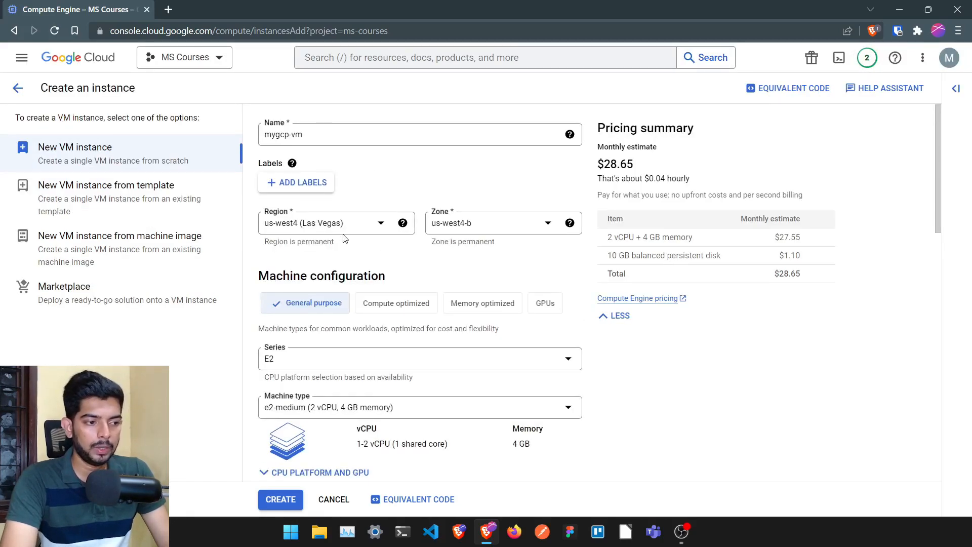
pyautogui.click(363, 228)
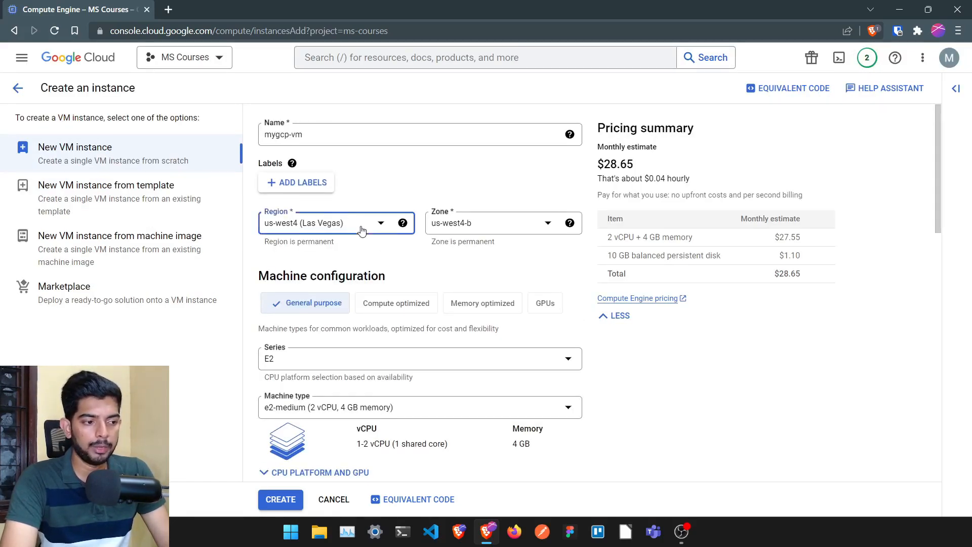
pyautogui.scroll(1, 337, 300)
pyautogui.scroll(-4, 336, 300)
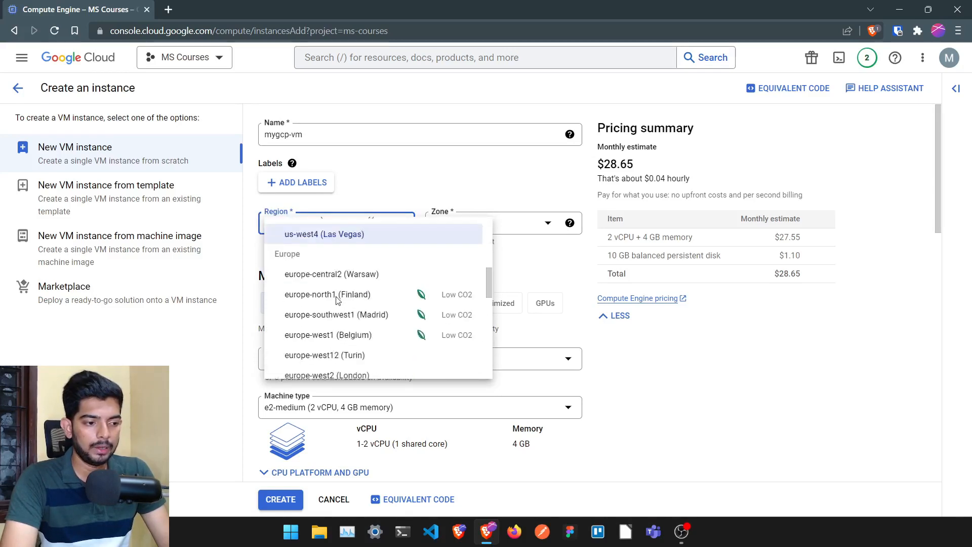
pyautogui.scroll(-5, 337, 300)
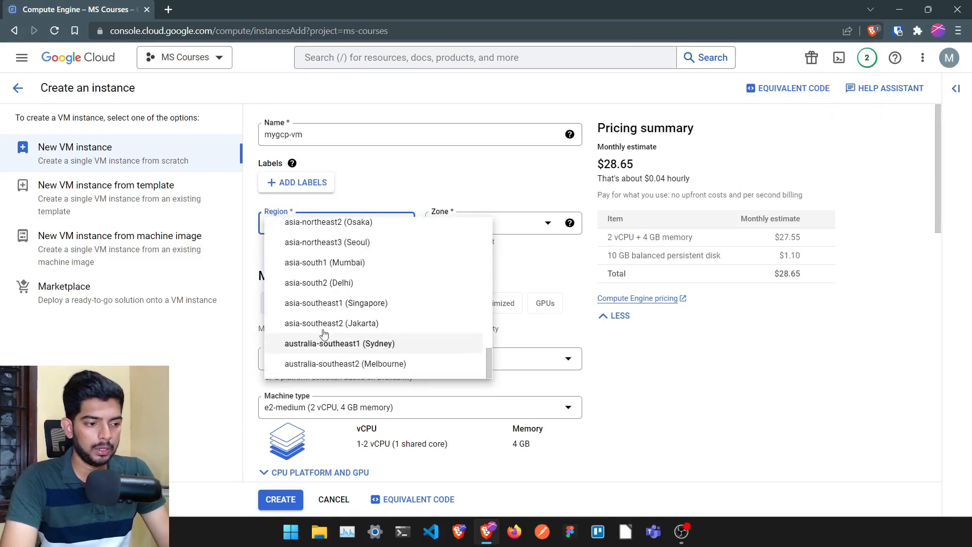
pyautogui.click(341, 284)
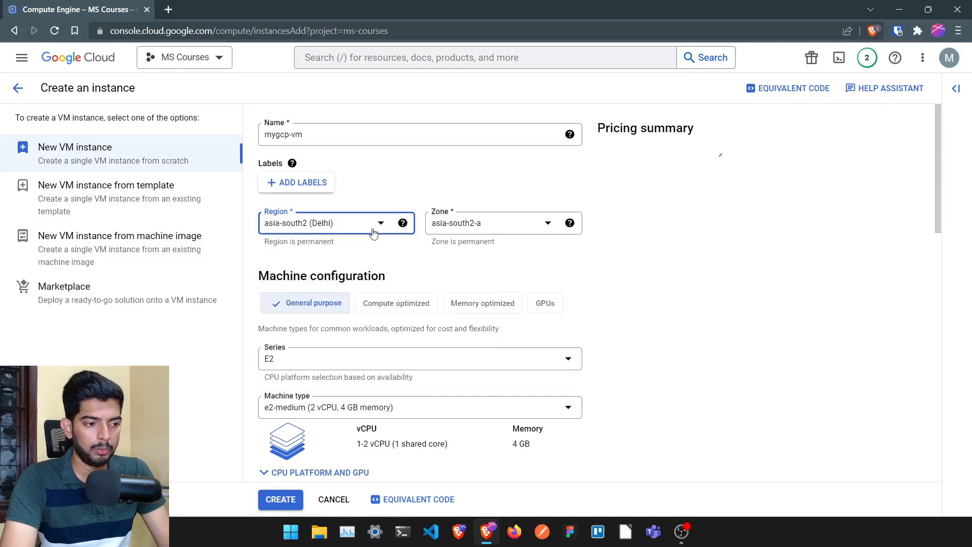
pyautogui.click(373, 233)
pyautogui.click(347, 279)
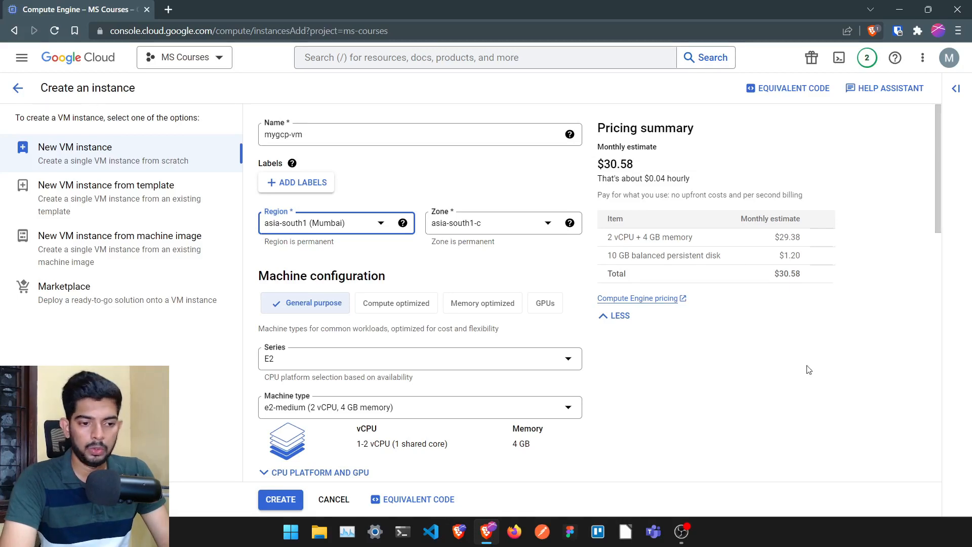
# Step: Set the instance's machine type to e2-micro (2 vCPU, 1 GB memory)
pyautogui.scroll(-2, 381, 299)
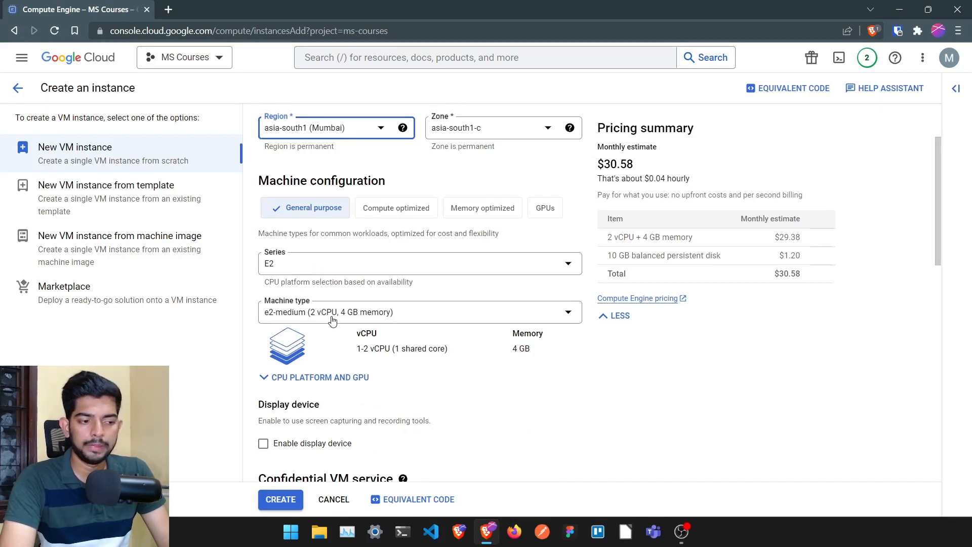
pyautogui.click(399, 311)
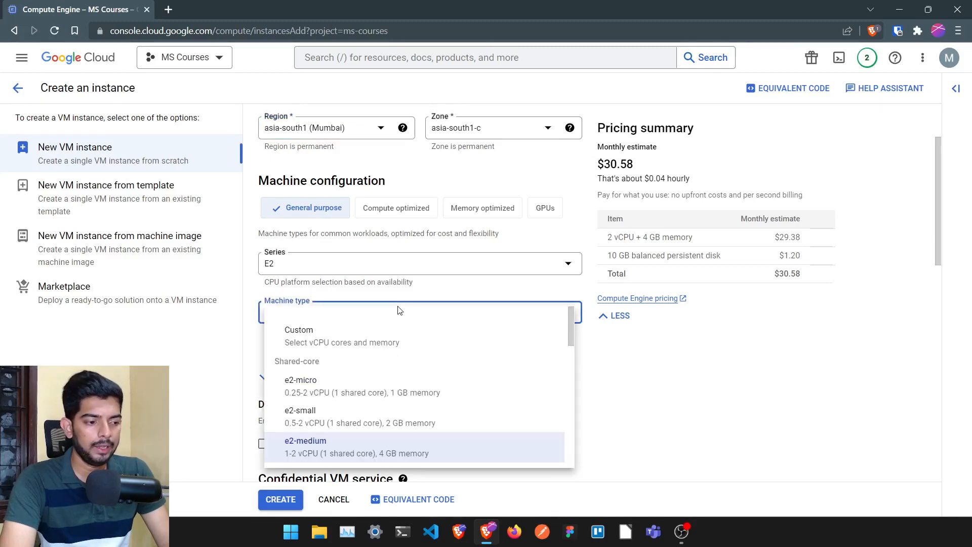
pyautogui.click(371, 386)
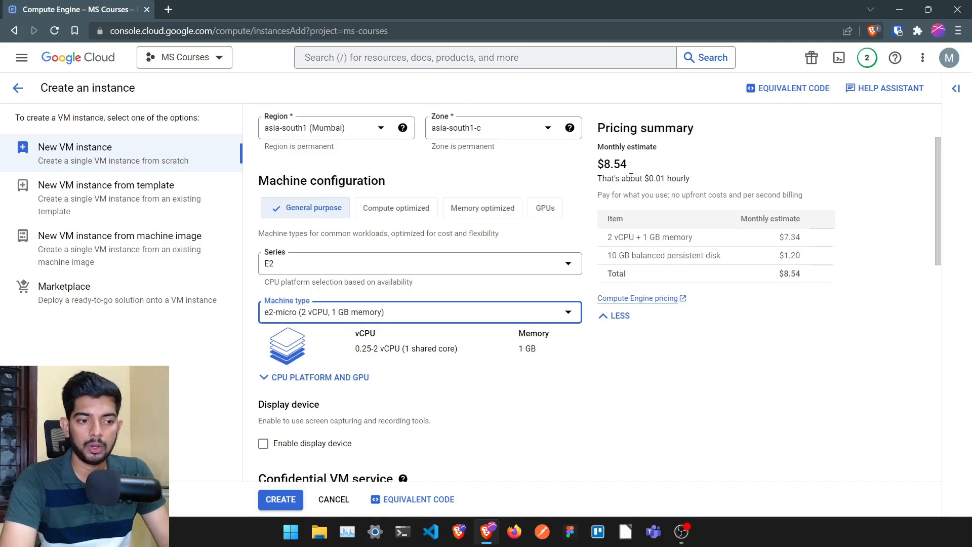
pyautogui.scroll(-2, 656, 194)
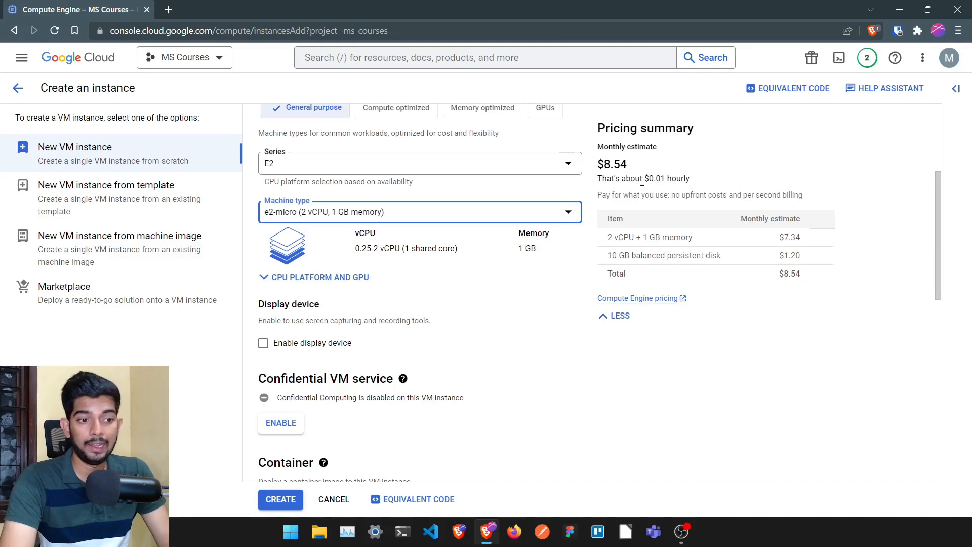
# Step: Review the hourly price estimate and the default confidential VM, container and boot disk settings of the new instance
pyautogui.moveTo(644, 179); pyautogui.dragTo(669, 179)
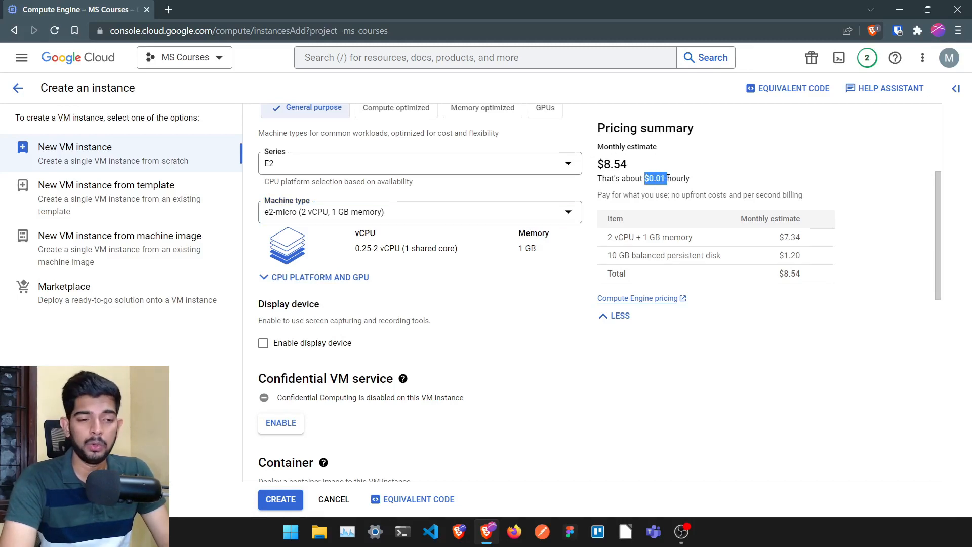
pyautogui.scroll(2, 505, 329)
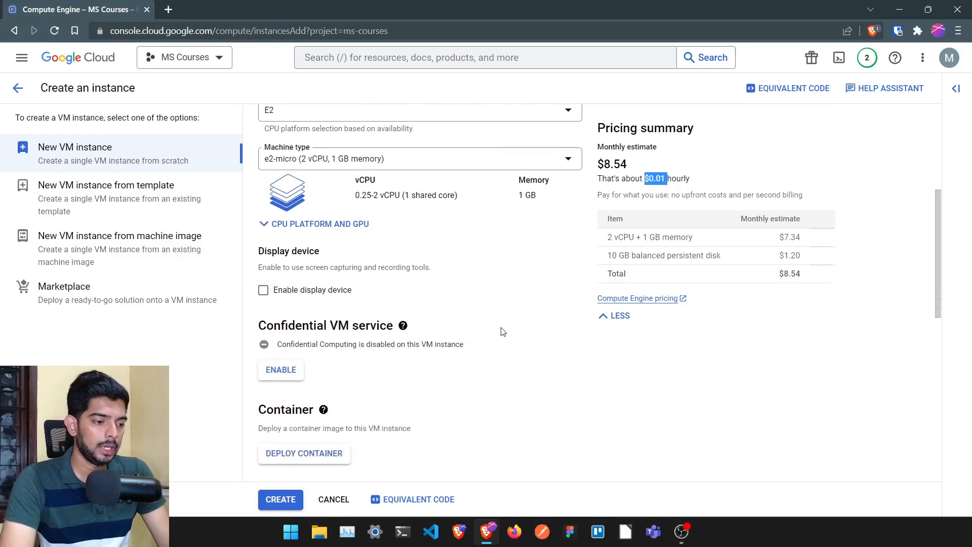
pyautogui.scroll(-2, 503, 332)
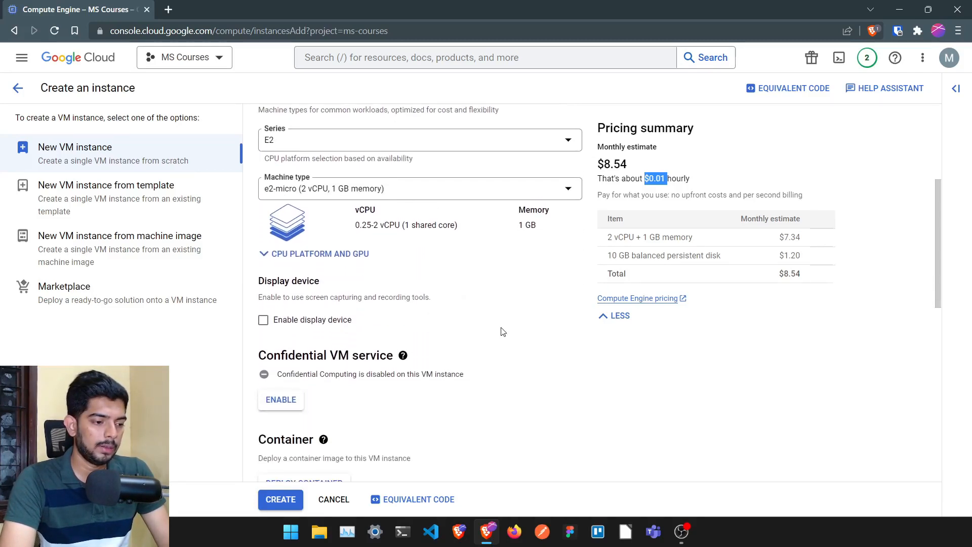
pyautogui.scroll(-3, 503, 332)
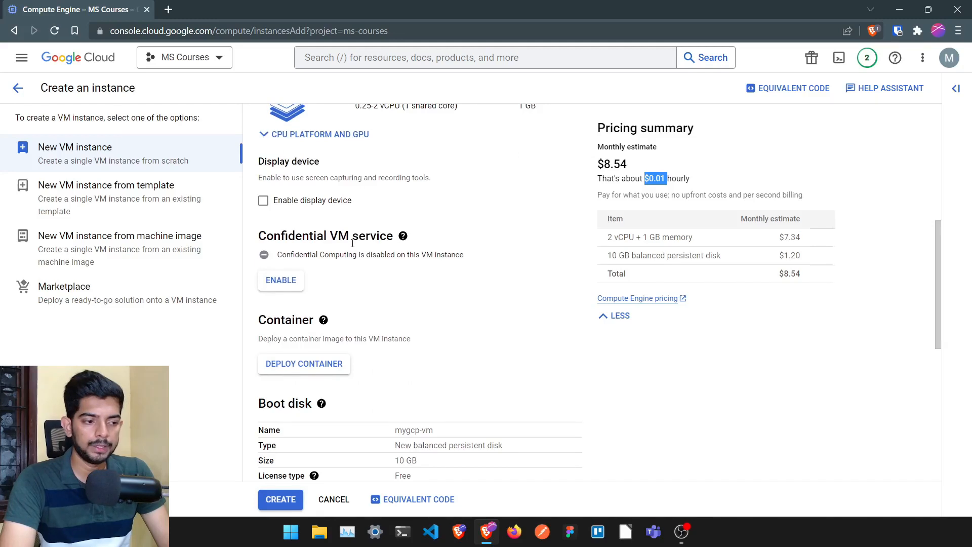
pyautogui.scroll(-1, 412, 302)
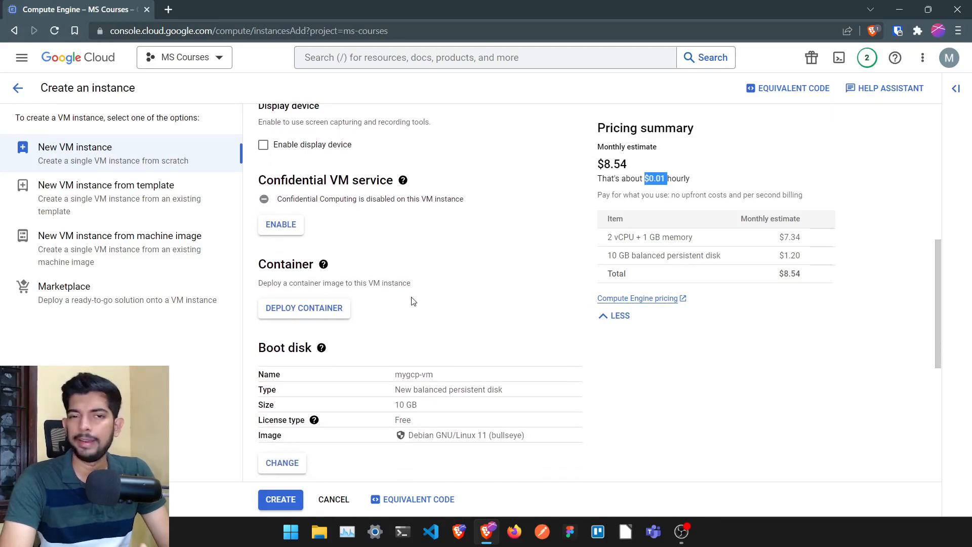
pyautogui.scroll(-1, 412, 302)
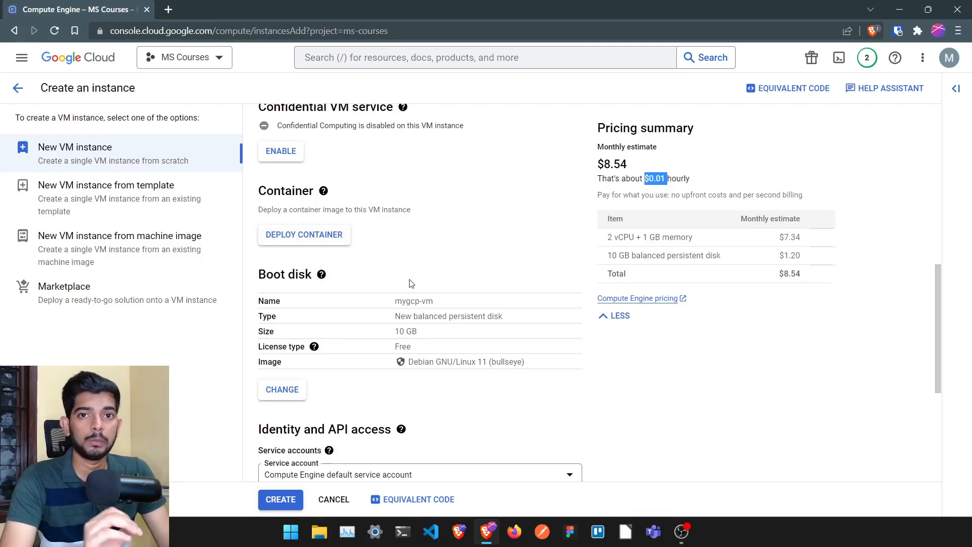
pyautogui.scroll(-1, 420, 249)
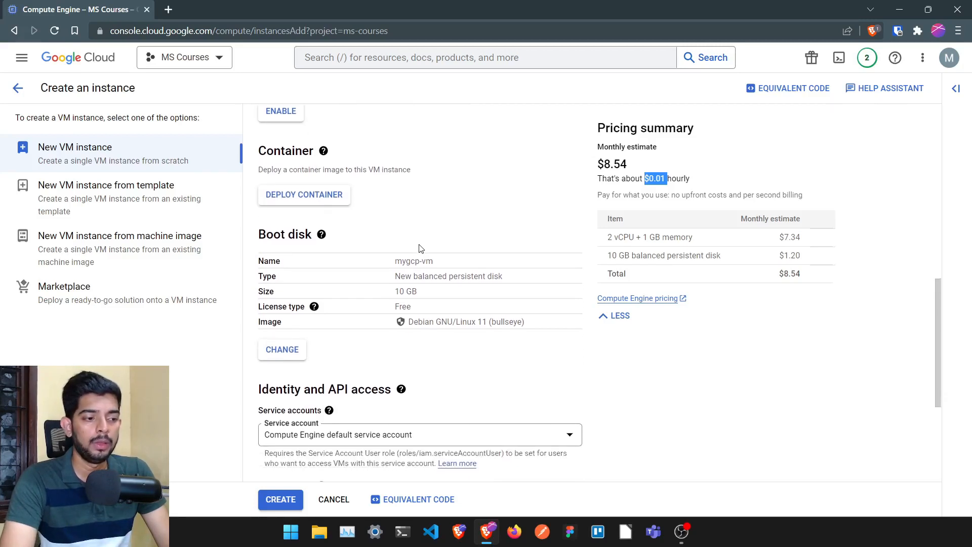
# Step: Allow HTTP and HTTPS traffic in the firewall settings and create the VM instance
pyautogui.scroll(-3, 420, 248)
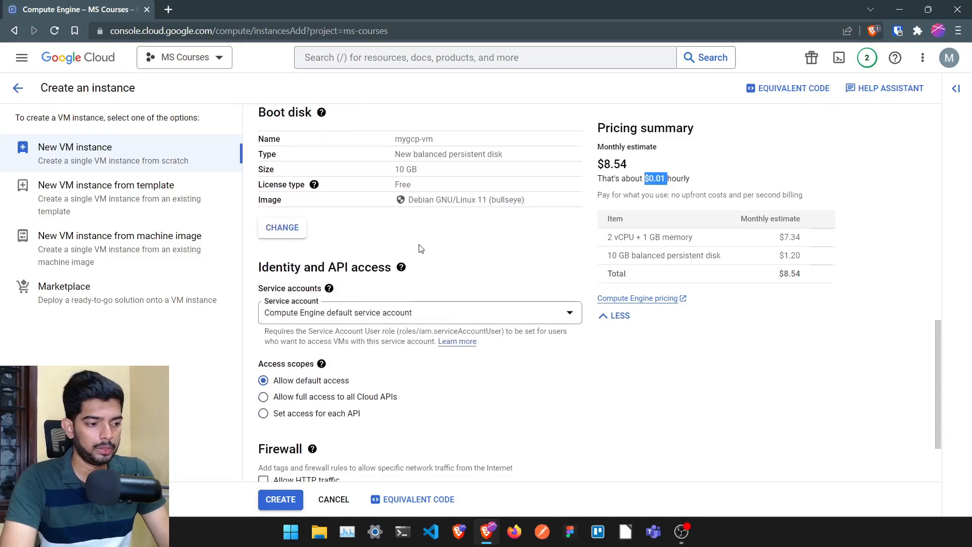
pyautogui.scroll(-2, 401, 262)
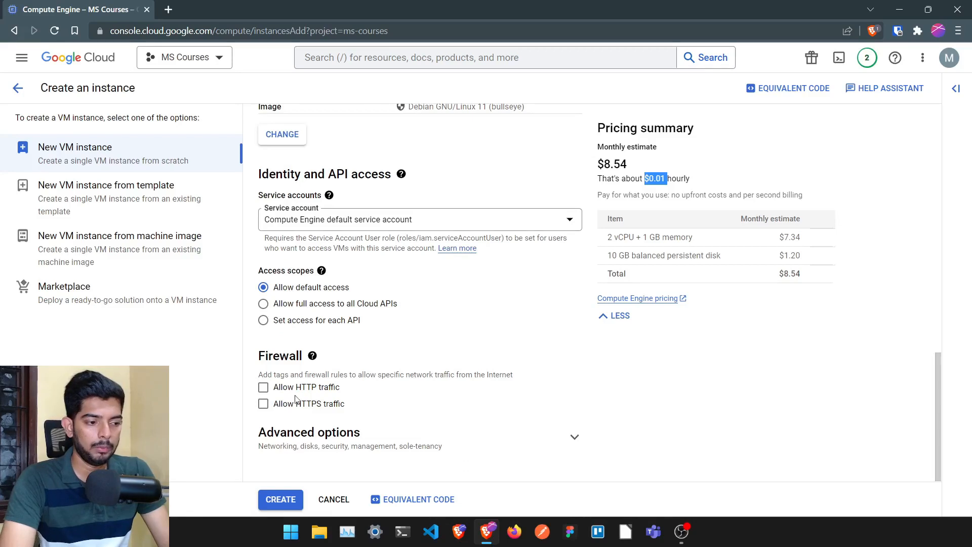
pyautogui.click(263, 388)
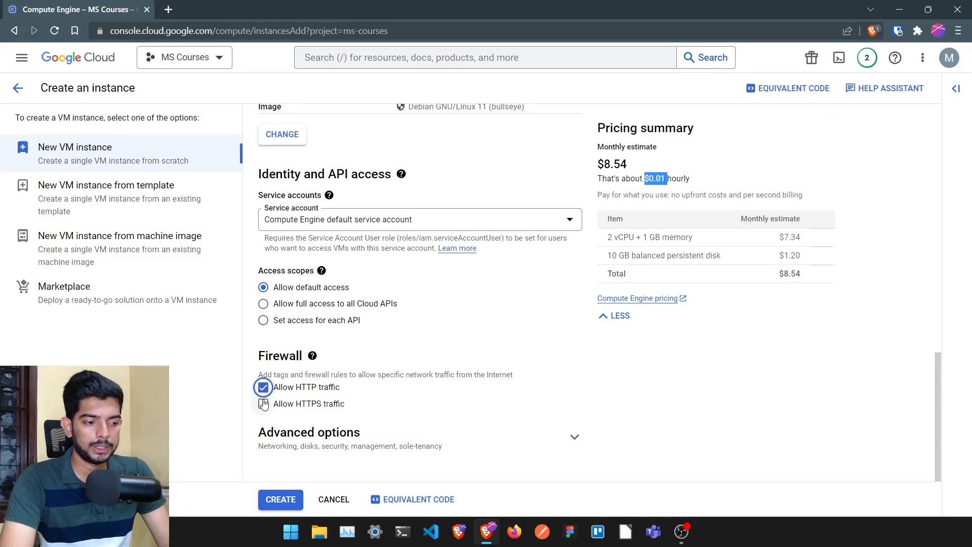
pyautogui.click(264, 405)
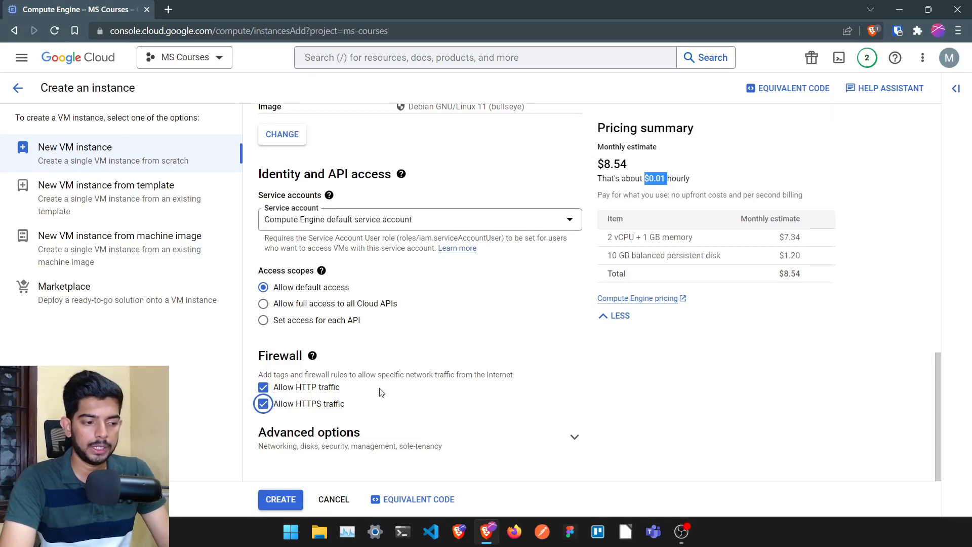
pyautogui.click(282, 500)
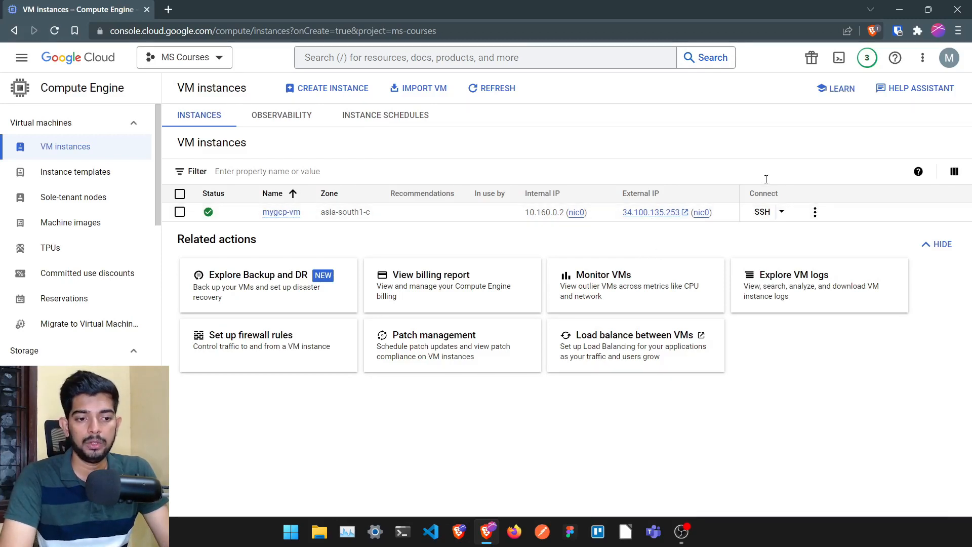
# Step: Connect to mygcp-vm over SSH in the browser and refresh its package lists with sudo apt update
pyautogui.click(769, 215)
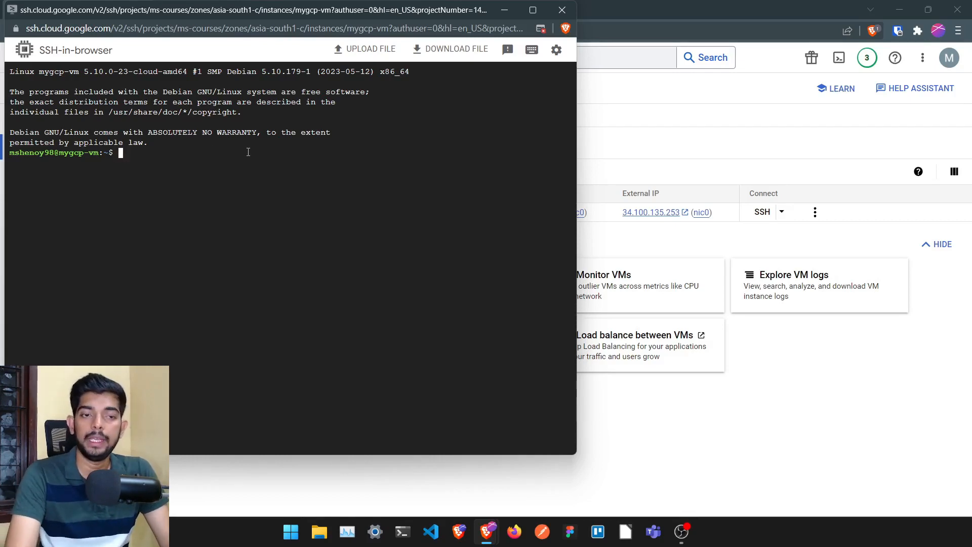
pyautogui.write('sudo ')
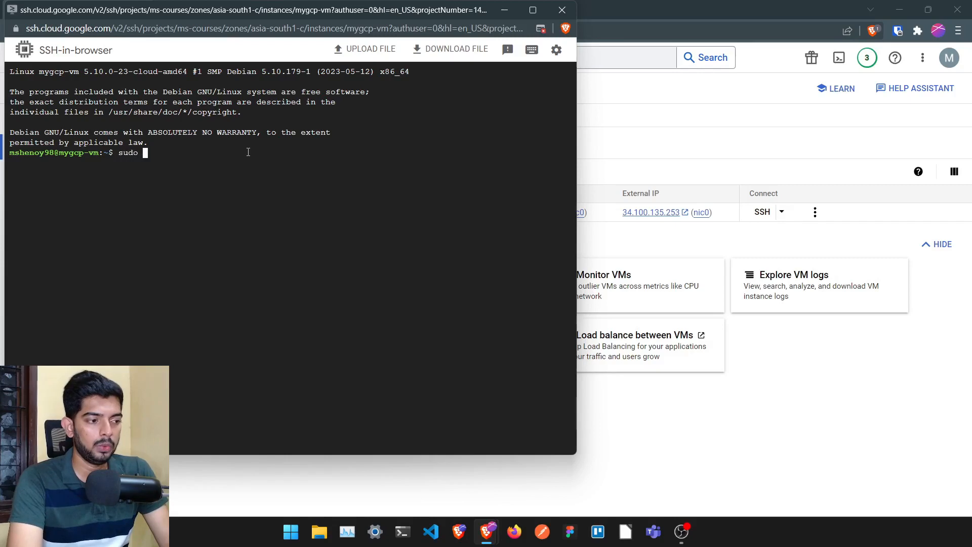
pyautogui.write('apt update')
pyautogui.press('Return')
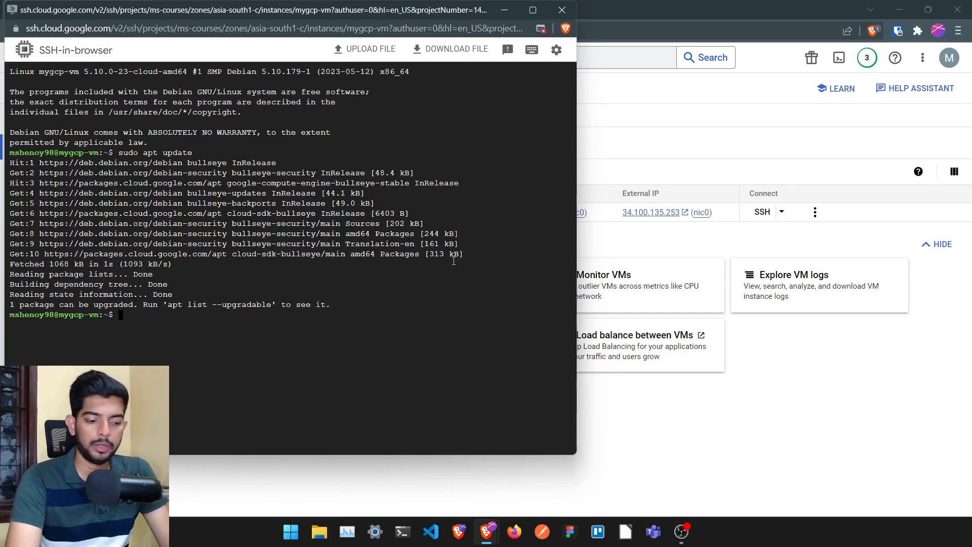
# Step: Install nginx with sudo apt install nginx, accept the installation with y, and clear the terminal
pyautogui.write('su')
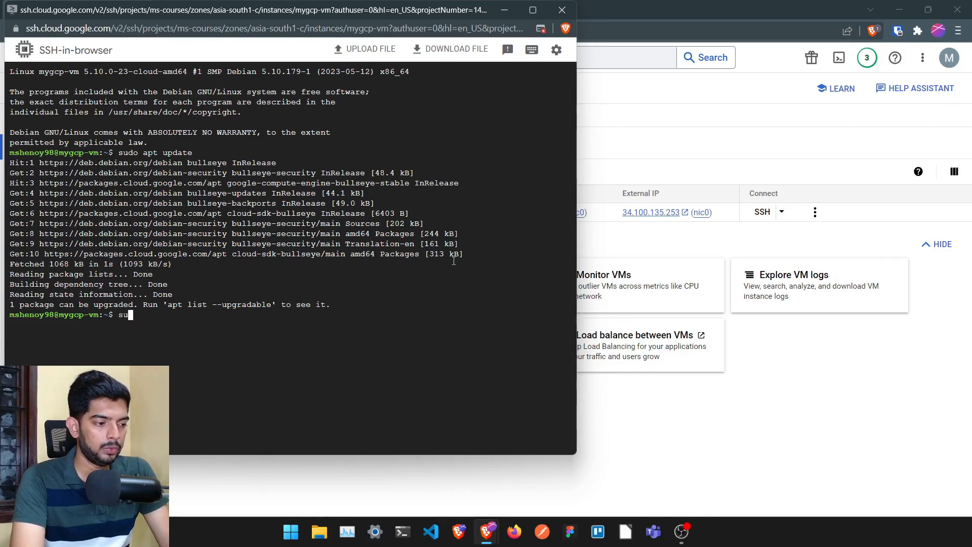
pyautogui.write('do apt instal')
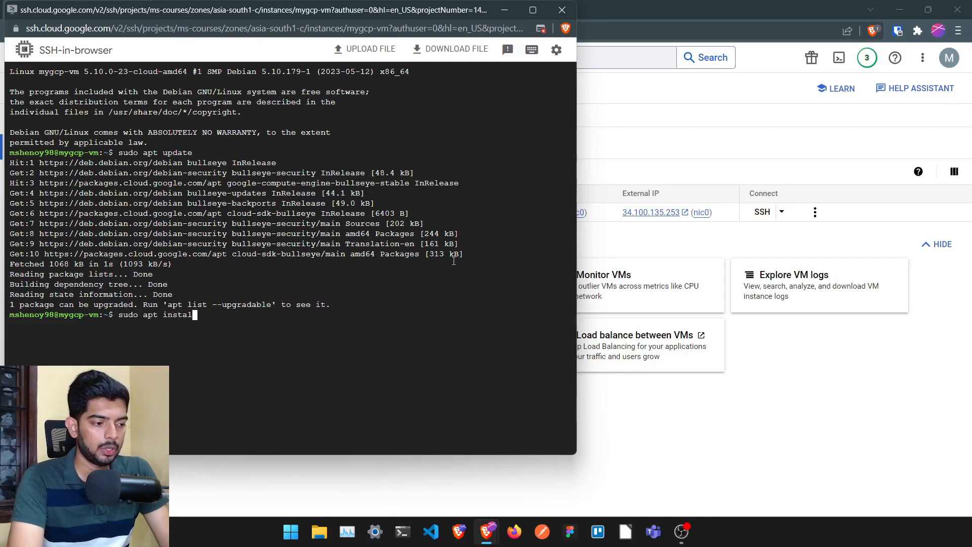
pyautogui.write('l nginx')
pyautogui.press('Return')
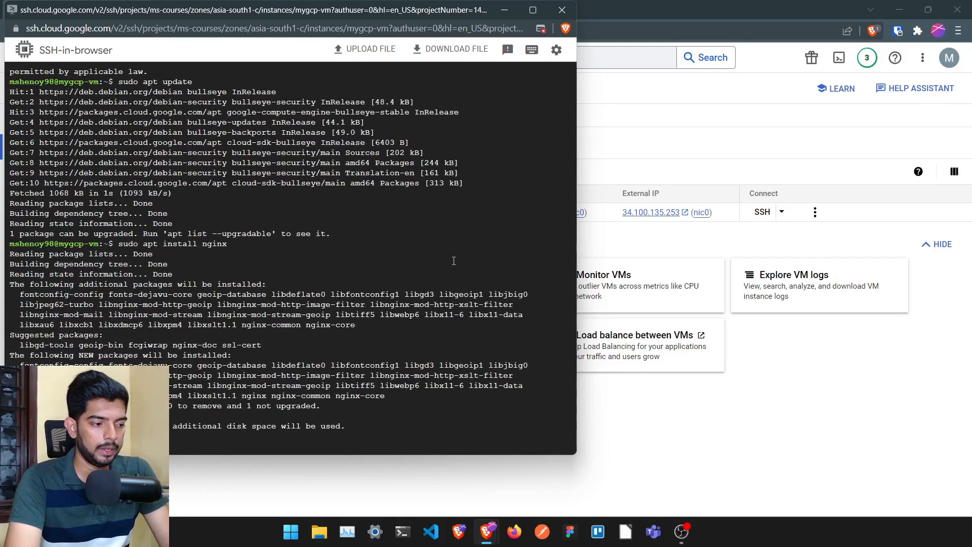
pyautogui.write('y')
pyautogui.press('Return')
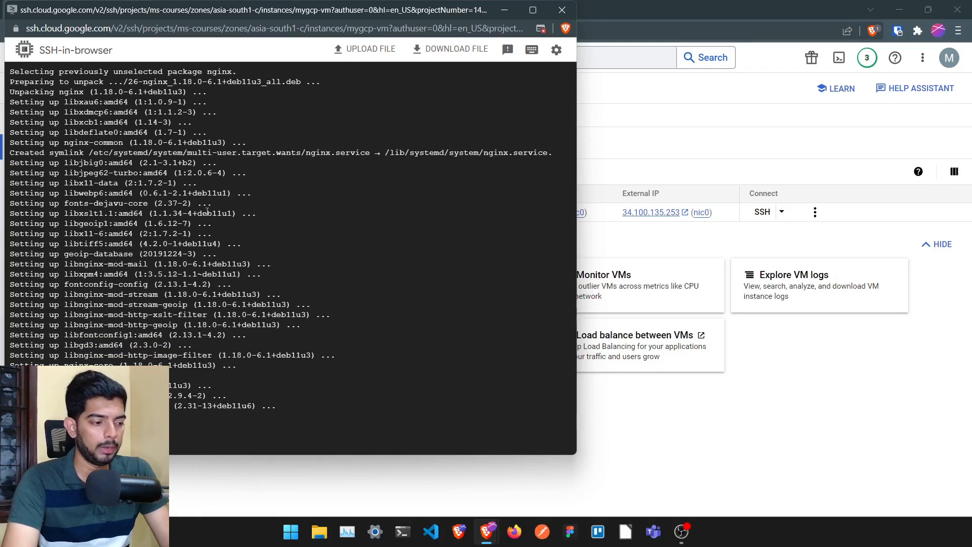
pyautogui.write('clear')
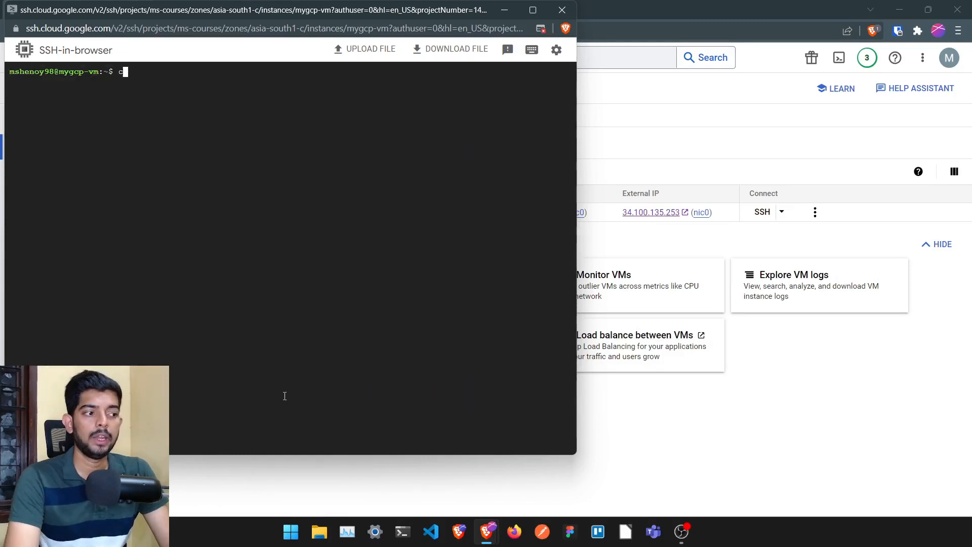
pyautogui.press('Return')
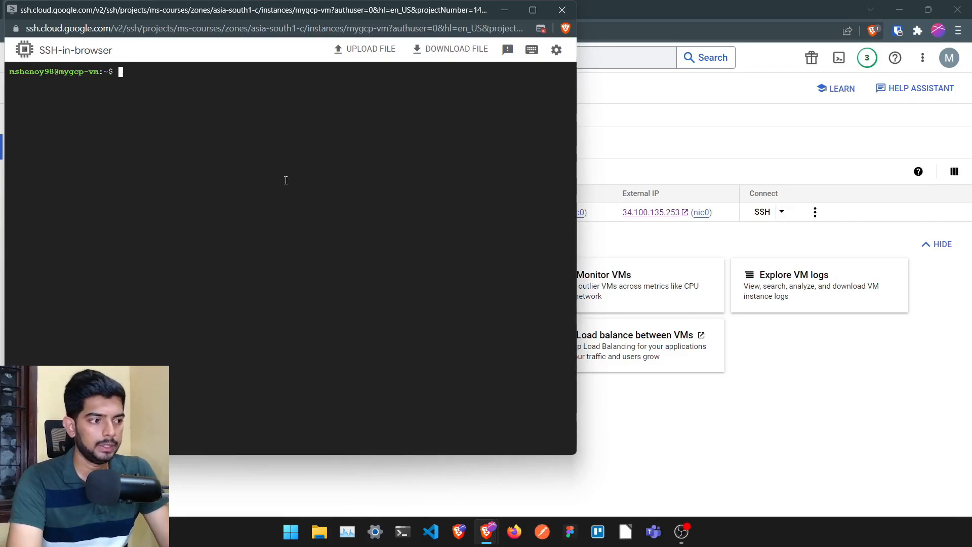
# Step: Copy the external IP of mygcp-vm and open that address in a new browser tab
pyautogui.click(636, 161)
pyautogui.moveTo(623, 212); pyautogui.dragTo(682, 220)
pyautogui.hotkey('ctrl', 'c')
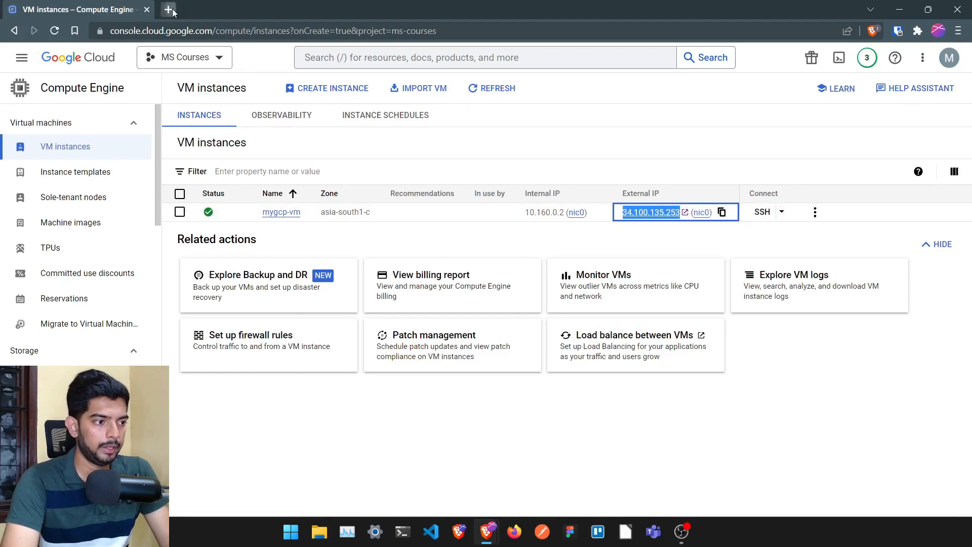
pyautogui.click(177, 10)
pyautogui.hotkey('ctrl', 'v')
pyautogui.press('Return')
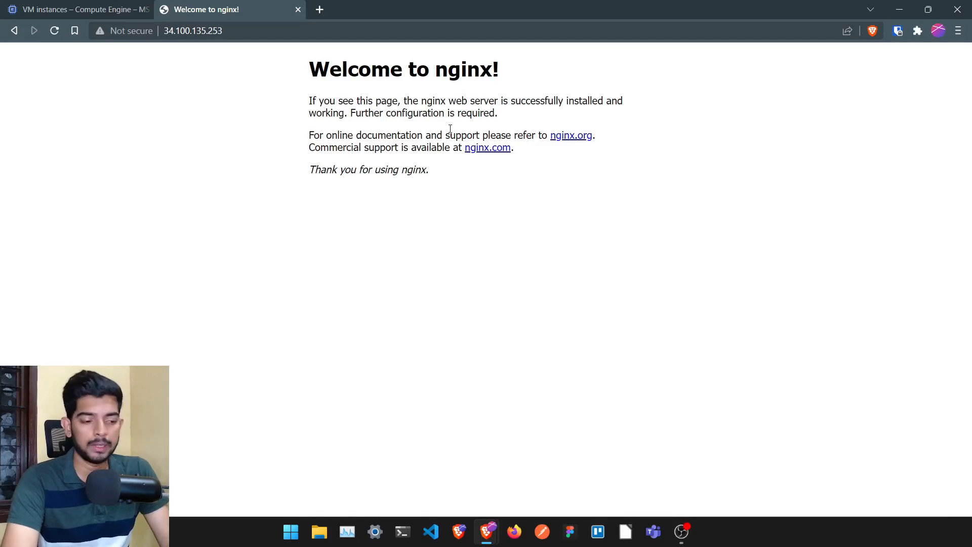
# Step: Return to the SSH terminal, change to the /var/www/html/ directory and list its files with ls
pyautogui.press('super+Tab')
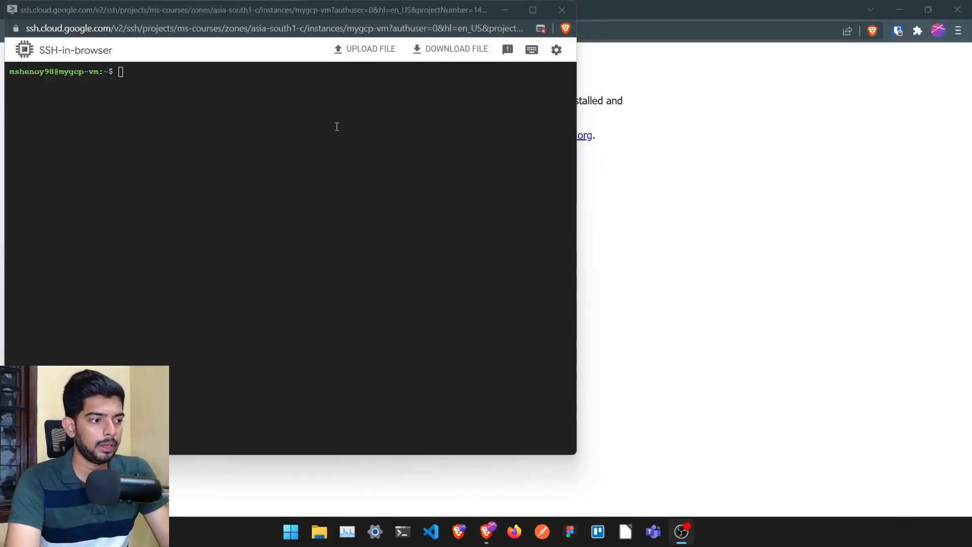
pyautogui.click(336, 127)
pyautogui.write('c')
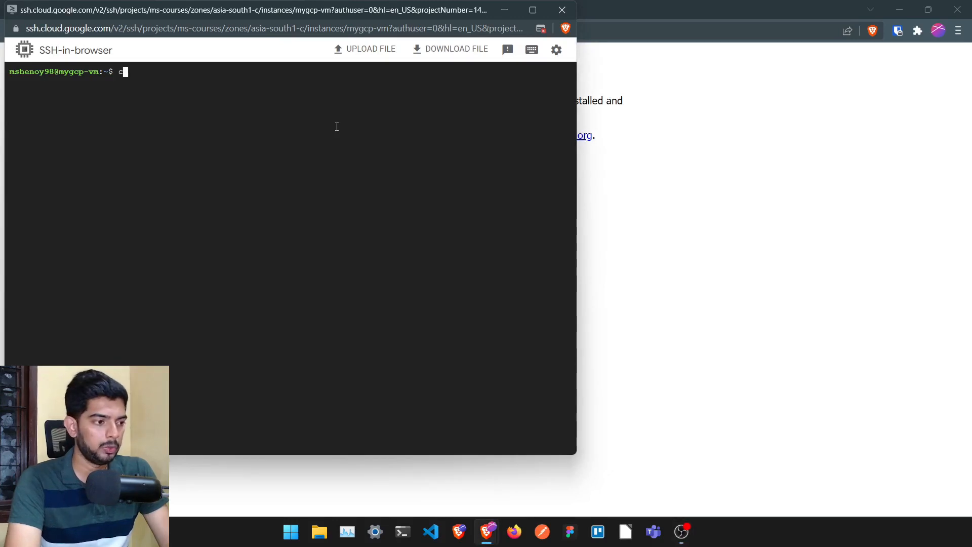
pyautogui.write('d /var/')
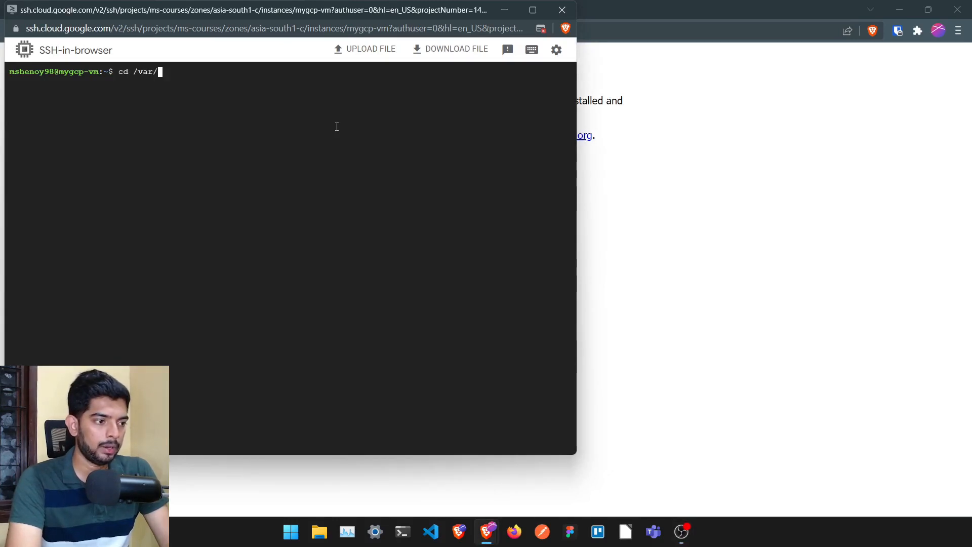
pyautogui.write('www/')
pyautogui.write('html/')
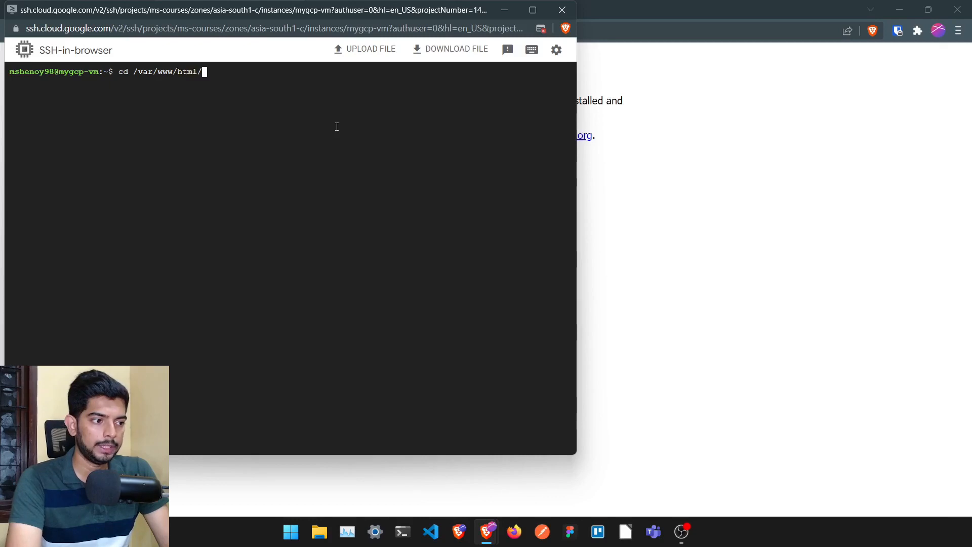
pyautogui.press('Return')
pyautogui.write('ls')
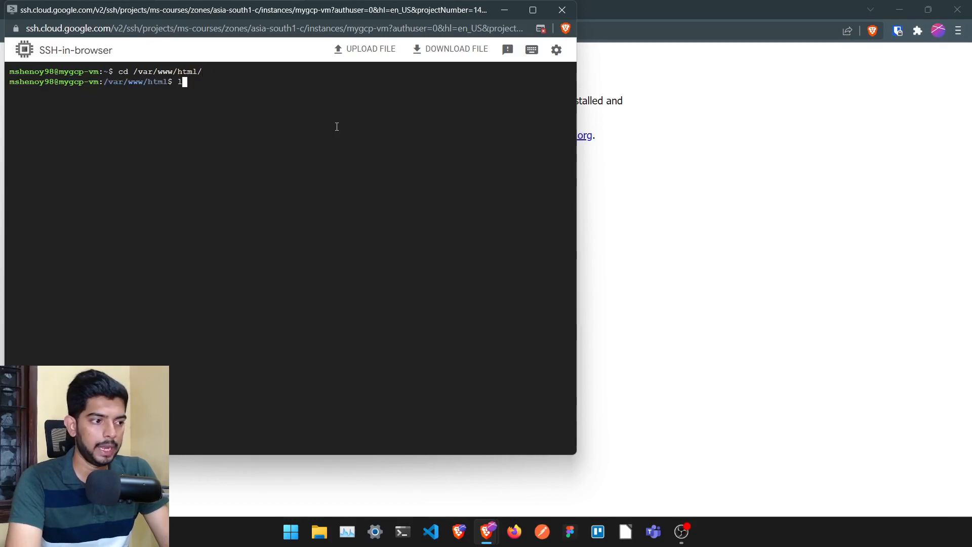
pyautogui.press('Return')
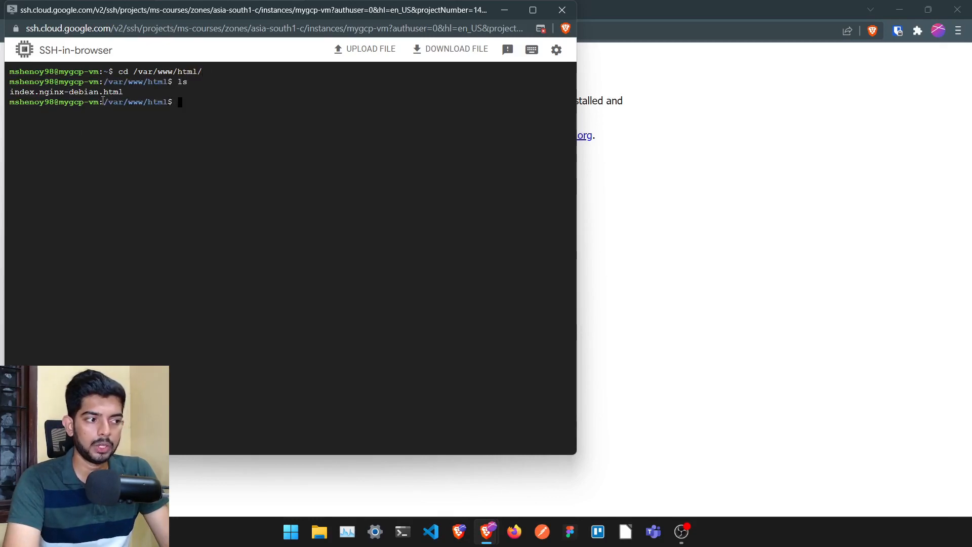
# Step: Look at the nginx welcome page again and return to the SSH terminal
pyautogui.click(610, 213)
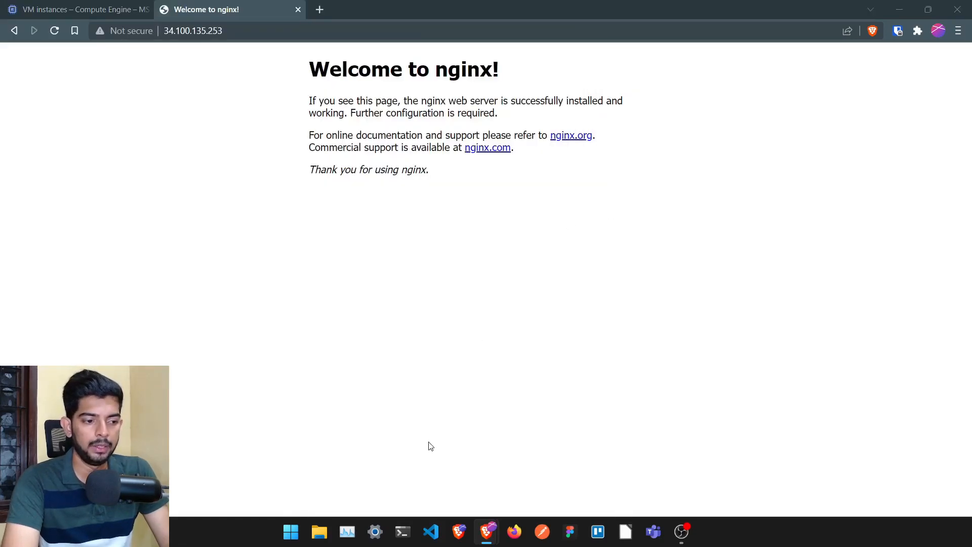
pyautogui.press('super+Tab')
pyautogui.click(626, 196)
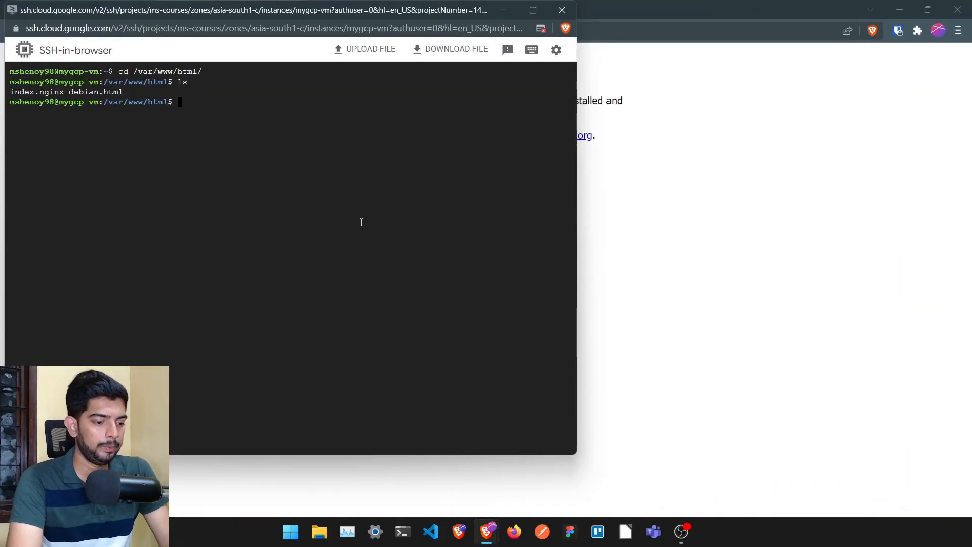
# Step: Try to delete index.nginx-debian.html with rm, answering y to the removal question
pyautogui.write('rm ')
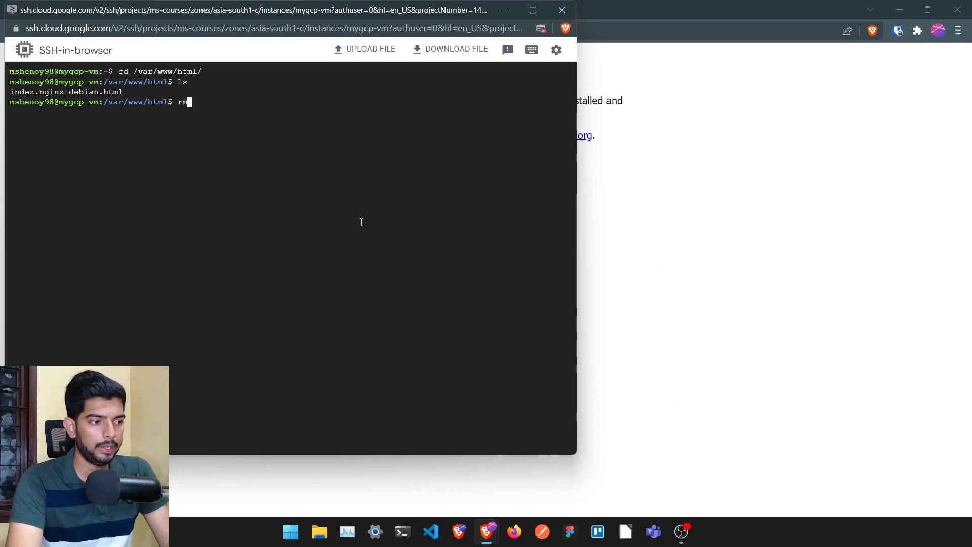
pyautogui.write('i')
pyautogui.press('Tab')
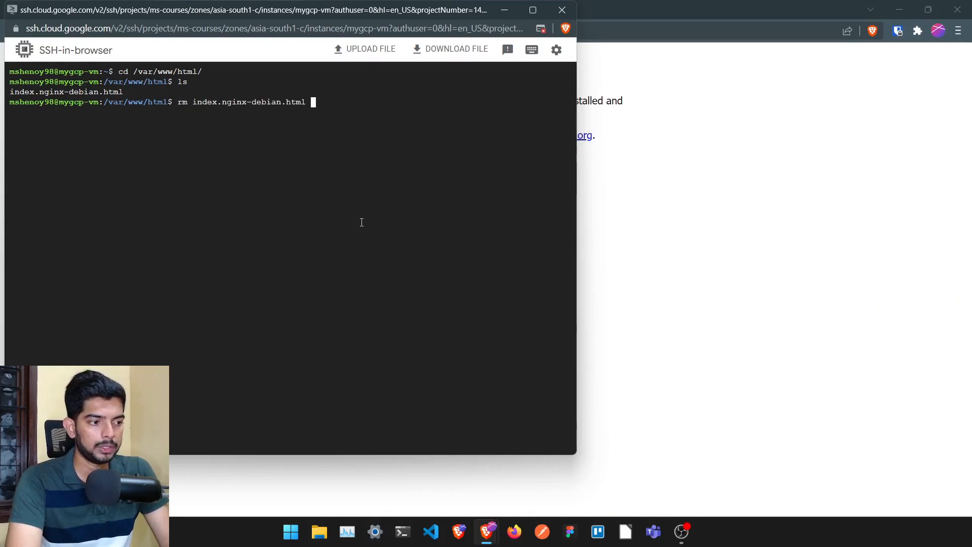
pyautogui.press('Return')
pyautogui.write('y')
pyautogui.press('Return')
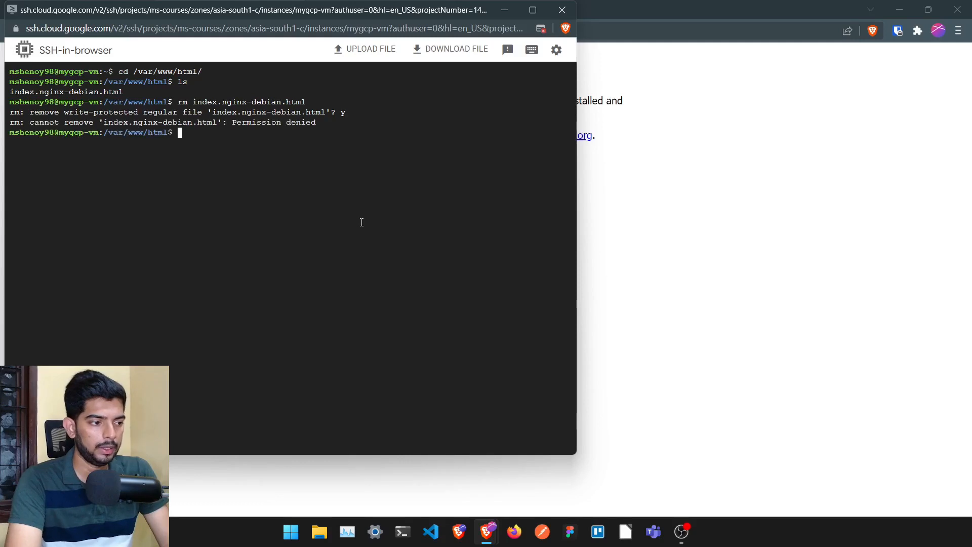
# Step: Delete index.nginx-debian.html from /var/www/html by running sudo rm index.nginx-debian.html
pyautogui.write('sudo rm i')
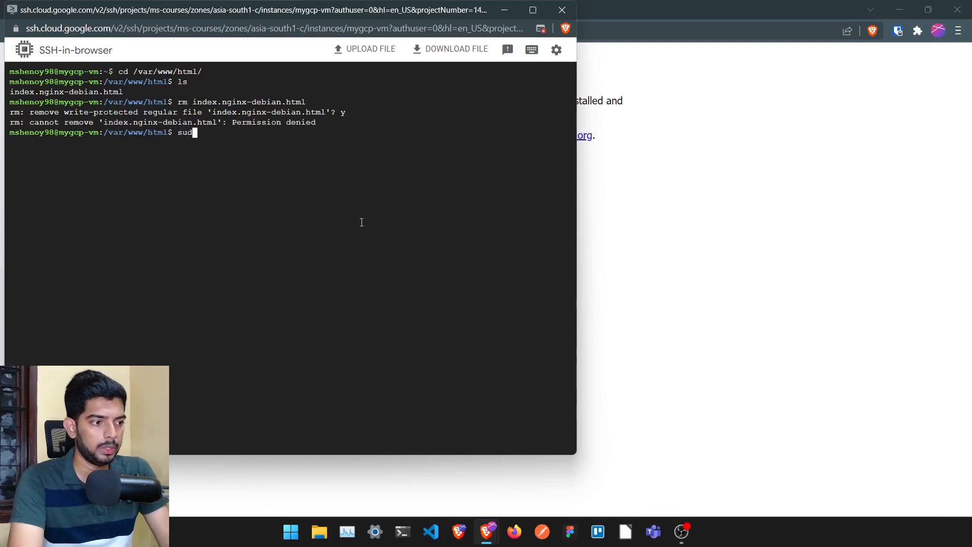
pyautogui.press('Tab')
pyautogui.press('Return')
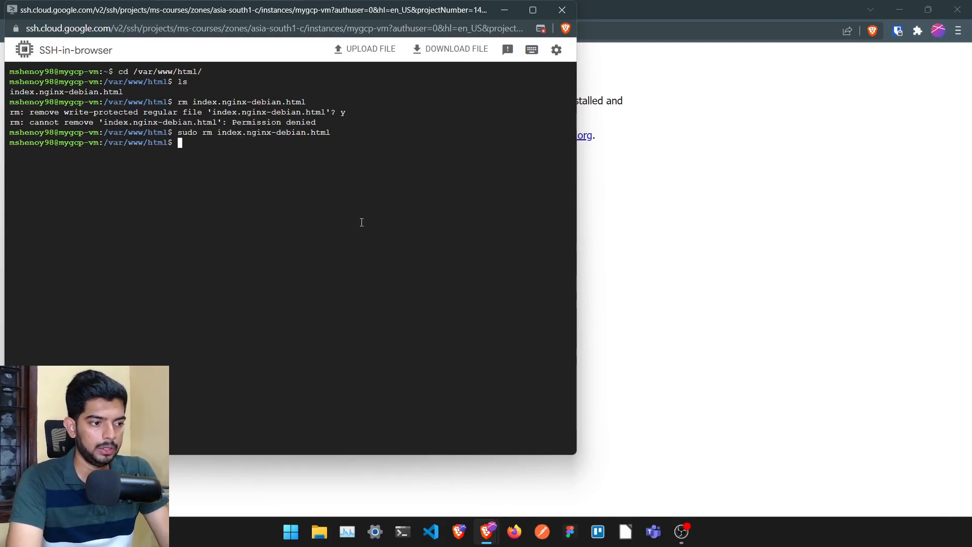
# Step: Create a new index.html in /var/www/html by opening it with sudo nano index.html
pyautogui.write('sudo na')
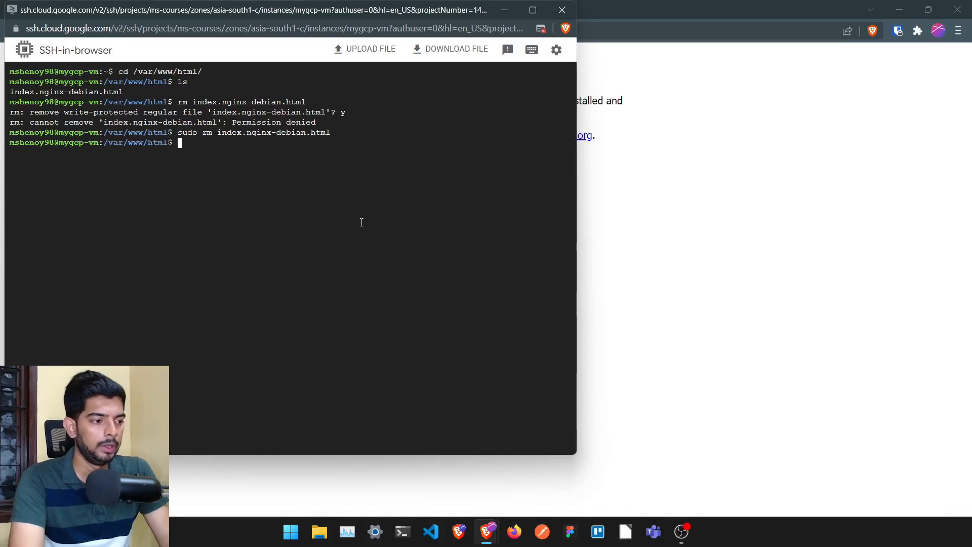
pyautogui.write('no ')
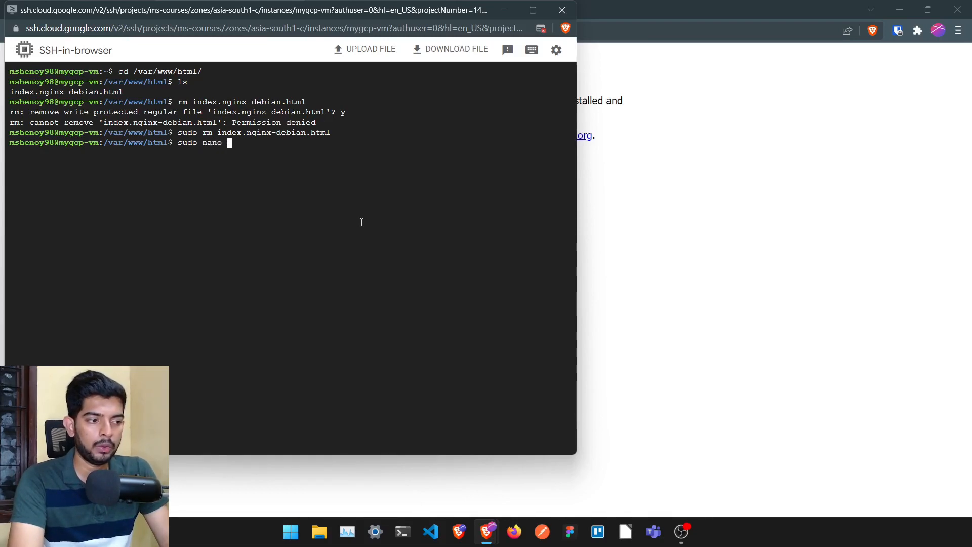
pyautogui.write('index.html')
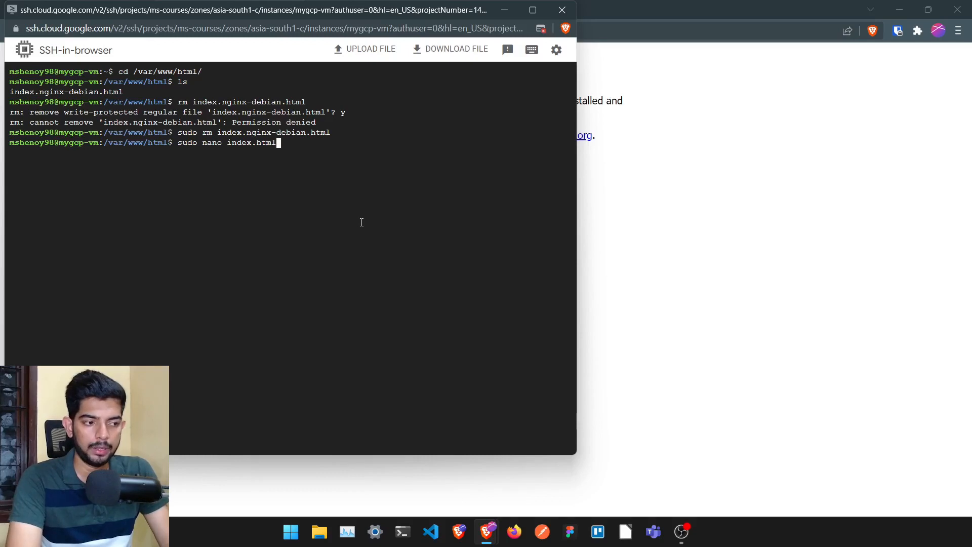
pyautogui.press('Return')
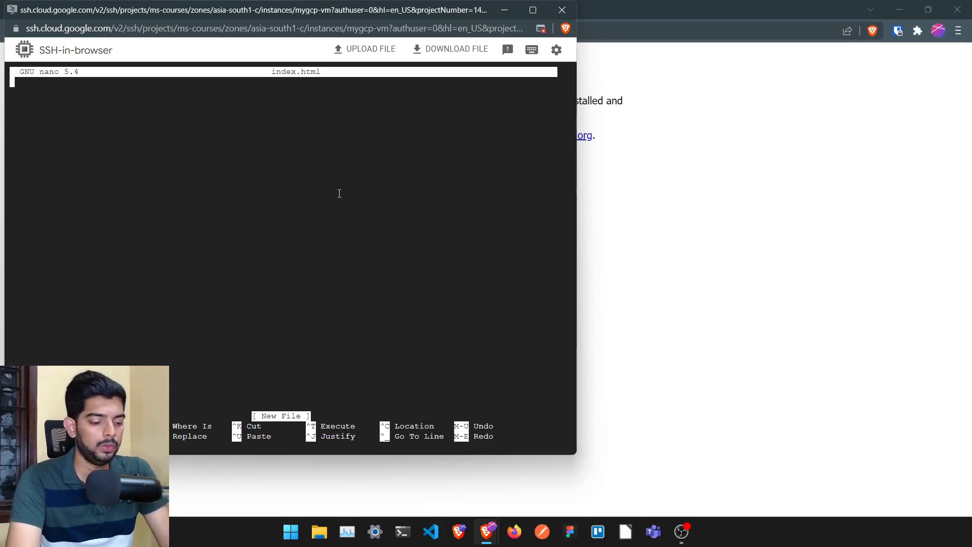
# Step: Write an h1 heading in index.html that reads "Hello I am" followed by the author's full name
pyautogui.write('<>')
pyautogui.press('Left')
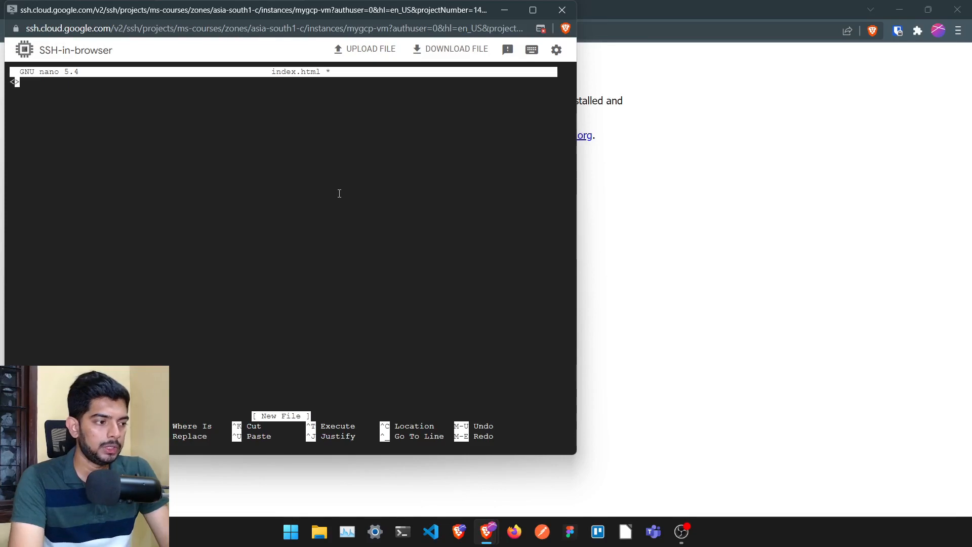
pyautogui.write('h1')
pyautogui.press('Right')
pyautogui.write('<>')
pyautogui.press('Left')
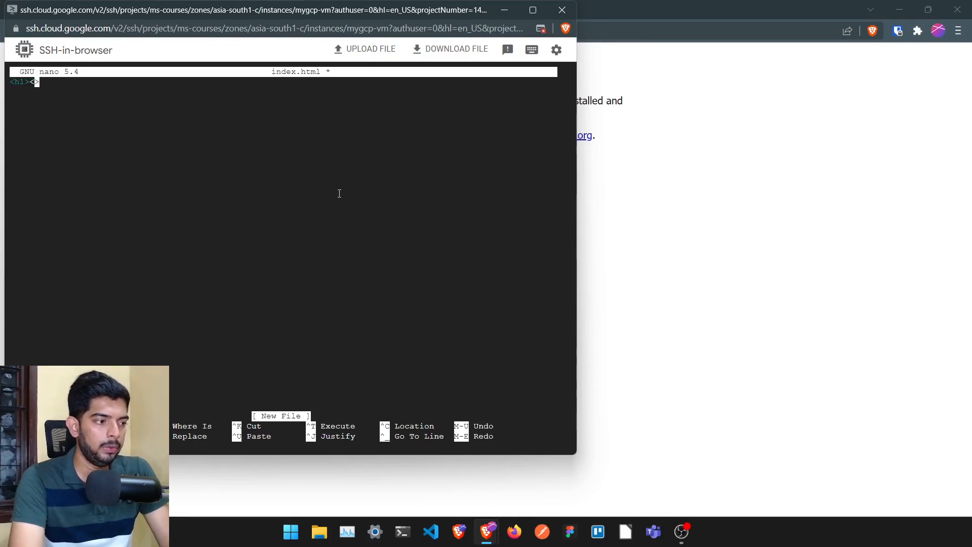
pyautogui.write('/')
pyautogui.press('Left')
pyautogui.press('Left')
pyautogui.write('Hello I ')
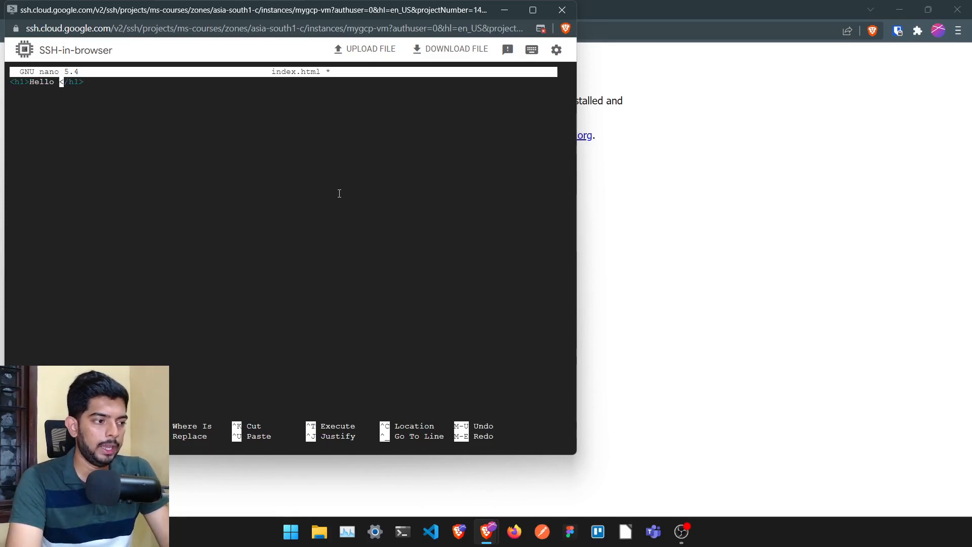
pyautogui.write('am Manjunath Shen')
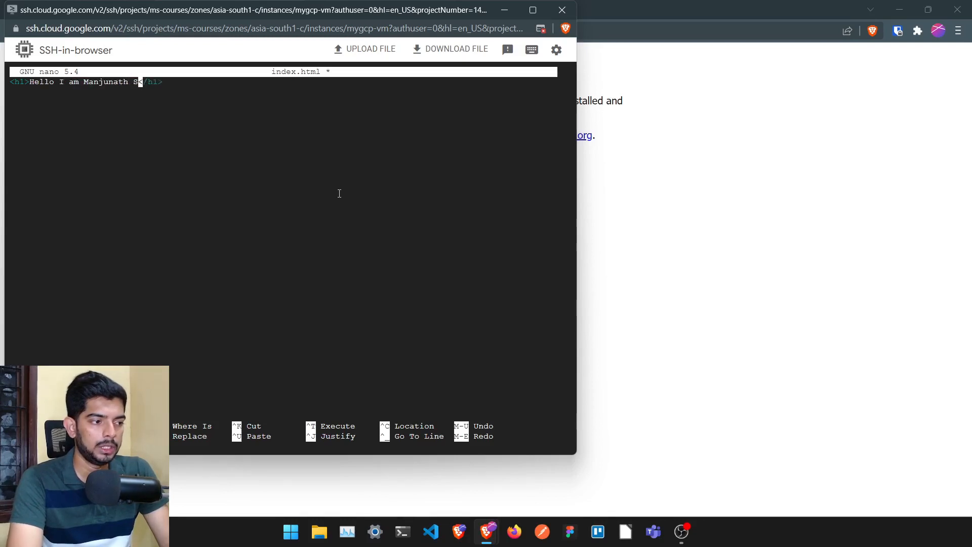
pyautogui.write('oy')
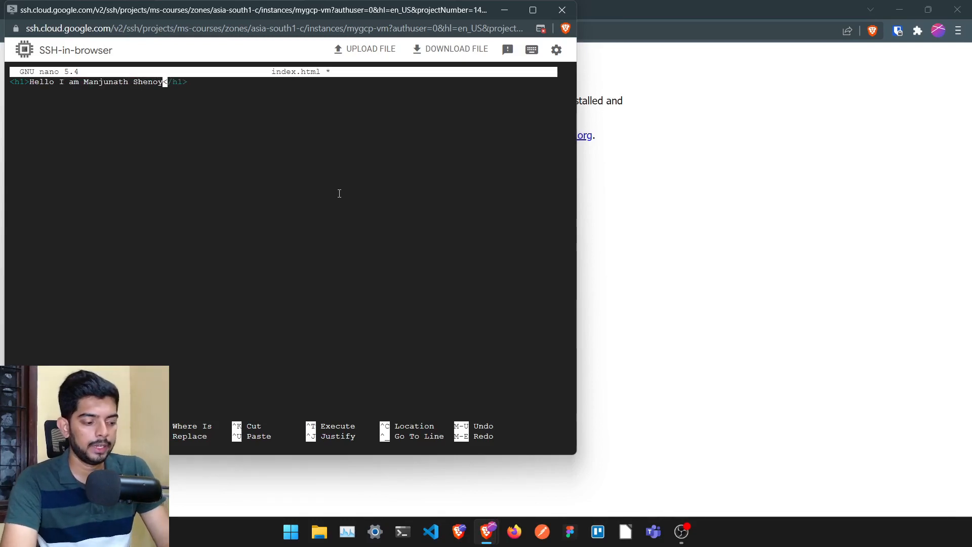
# Step: Exit nano and save the changes under the file name index.html
pyautogui.hotkey('ctrl', 'x')
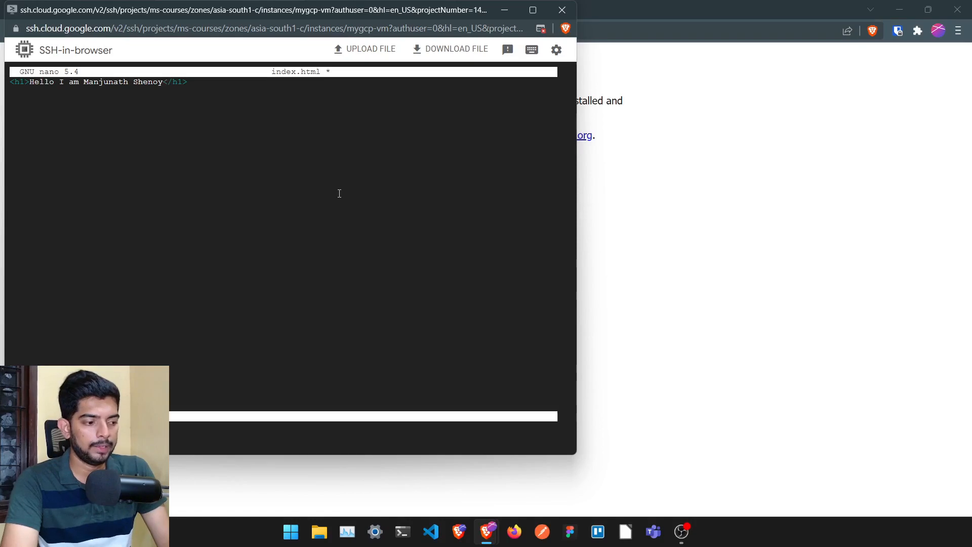
pyautogui.press('y')
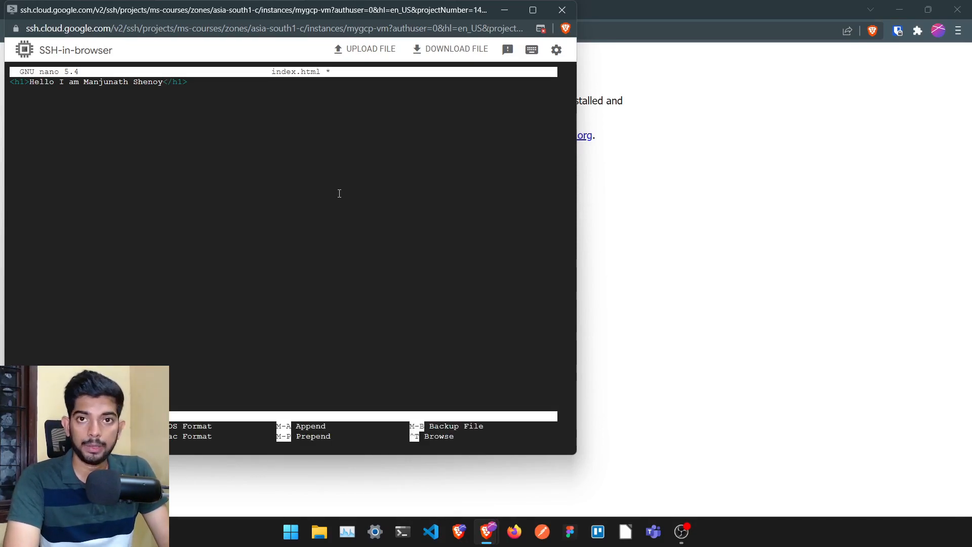
pyautogui.press('Return')
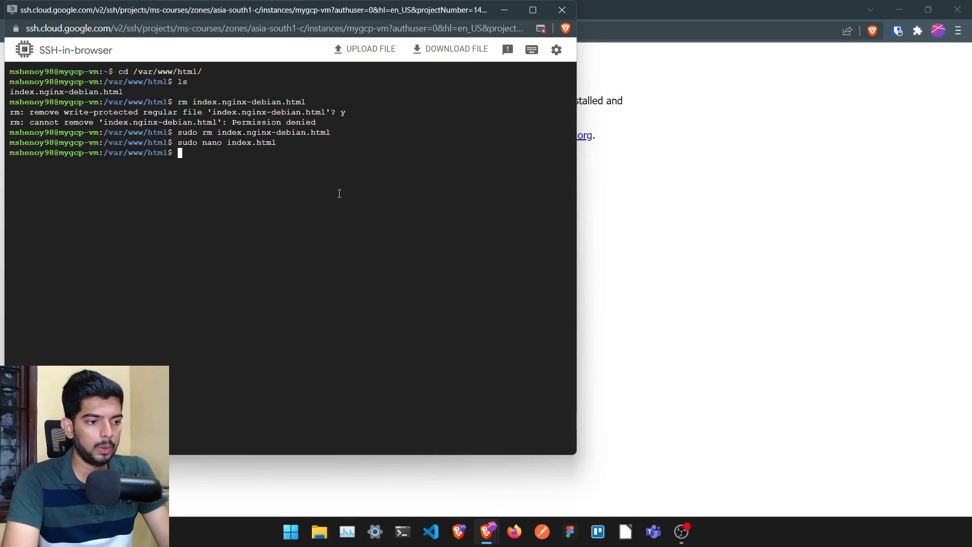
# Step: Reload the web page served from the VM's external IP to check the new heading, and return to the SSH terminal
pyautogui.click(654, 189)
pyautogui.press('F5')
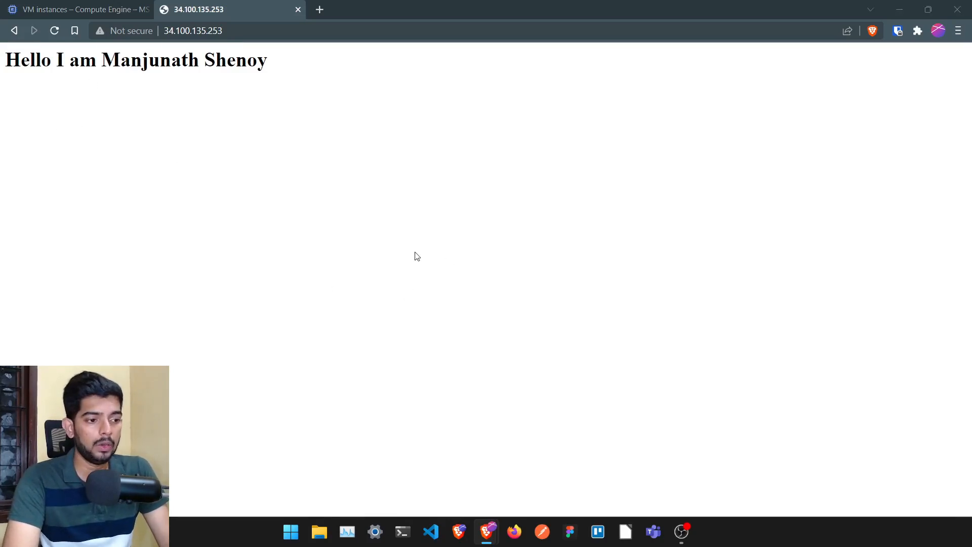
pyautogui.press('super+Tab')
pyautogui.click(658, 194)
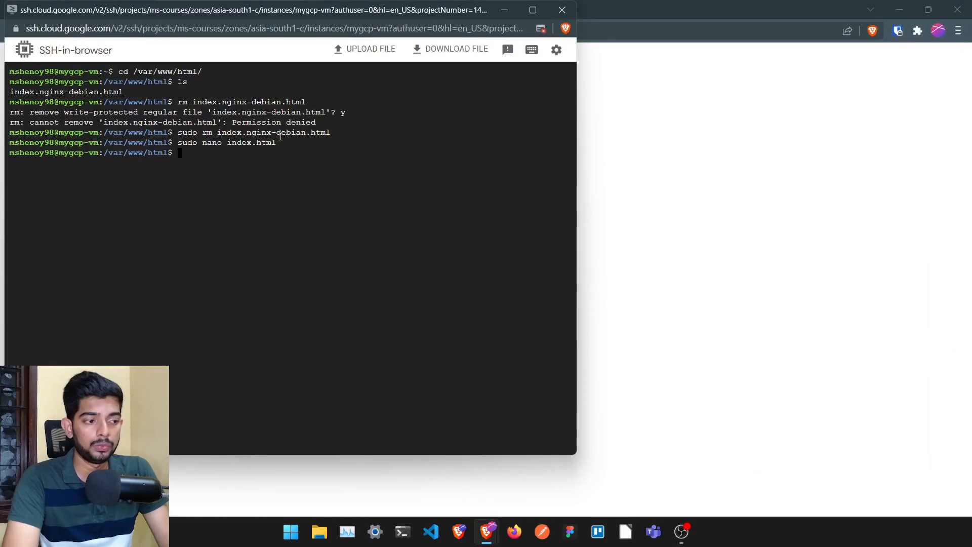
# Step: Try to run htop, and install it with sudo apt install htop, answering y to the continue question
pyautogui.write('htop')
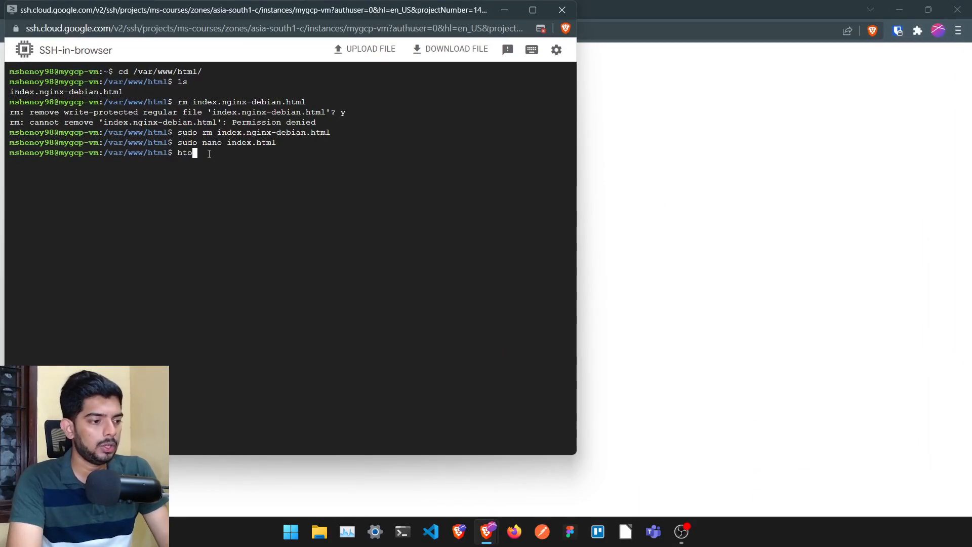
pyautogui.press('Return')
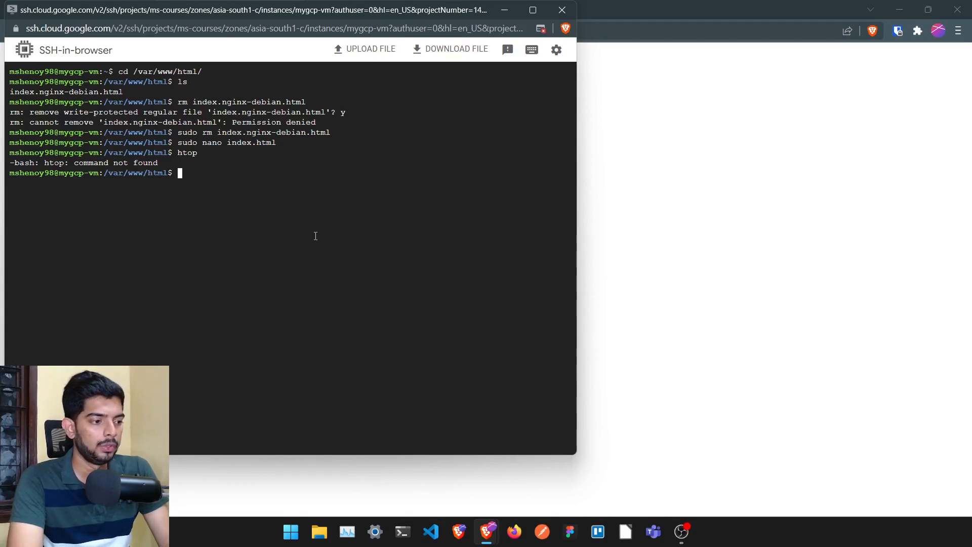
pyautogui.write('sudo apt')
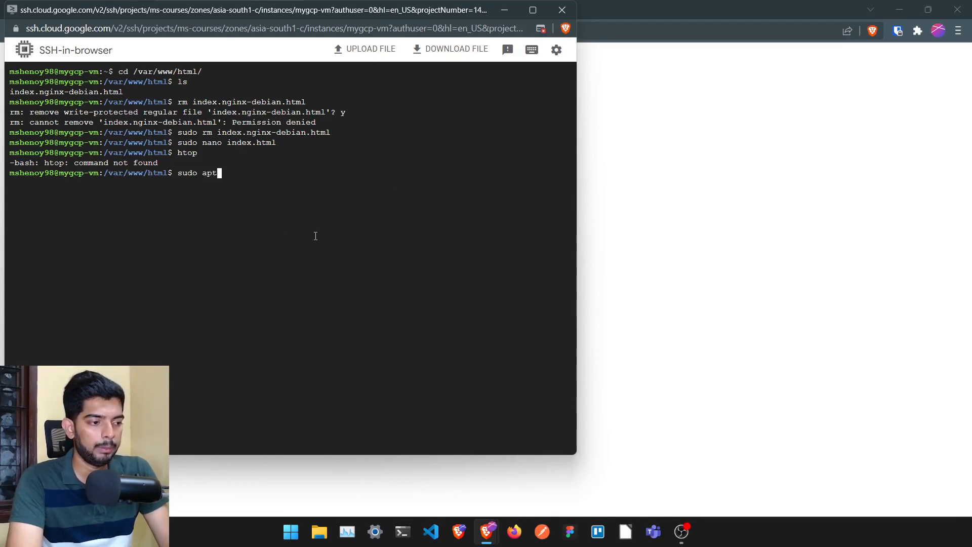
pyautogui.write(' install ht')
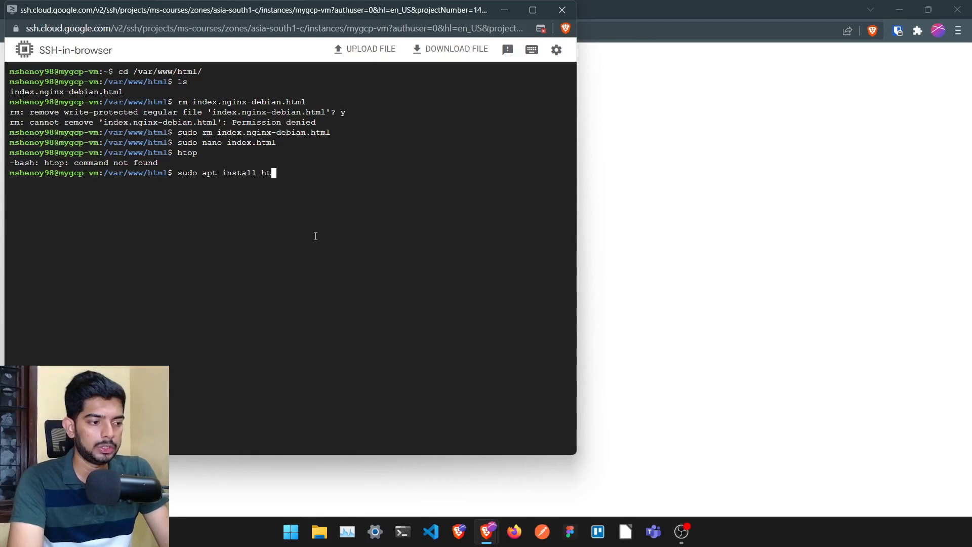
pyautogui.write('op')
pyautogui.press('Return')
pyautogui.write('y')
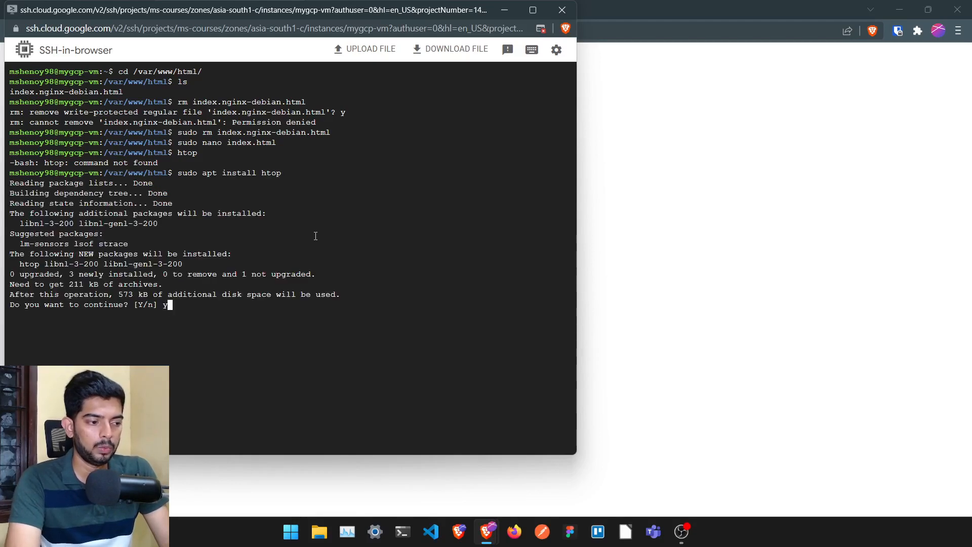
pyautogui.press('Return')
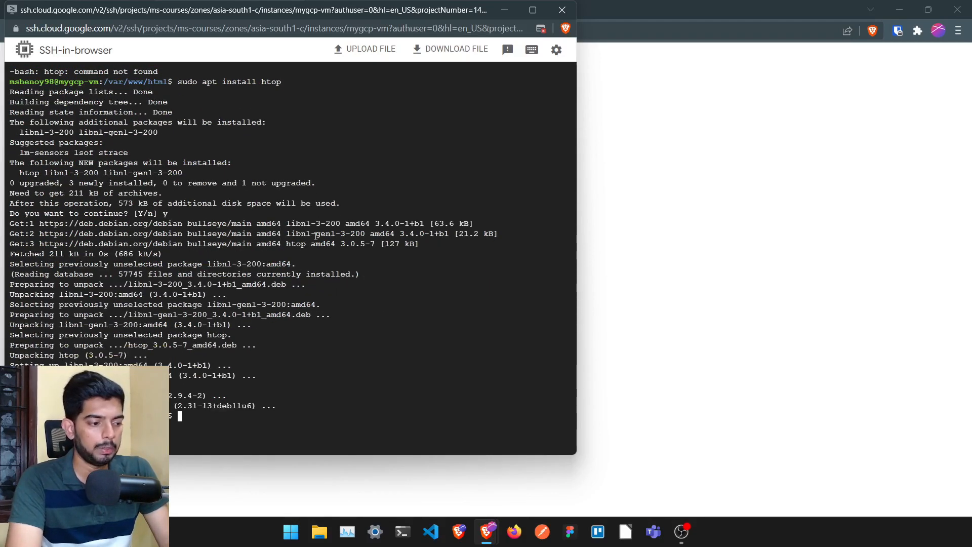
# Step: Run htop to view the VM's CPU, memory and process usage, and quit it
pyautogui.write('htop')
pyautogui.press('Return')
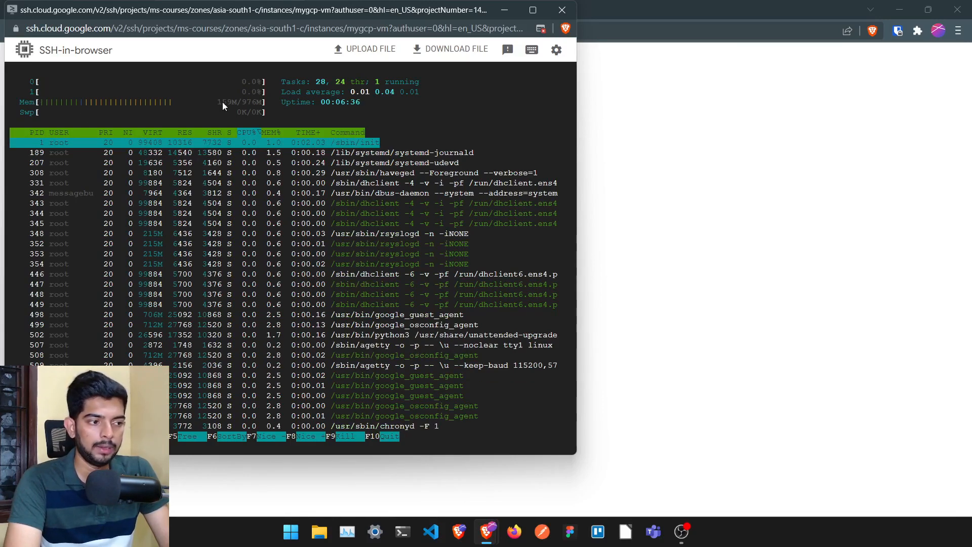
pyautogui.write('q')
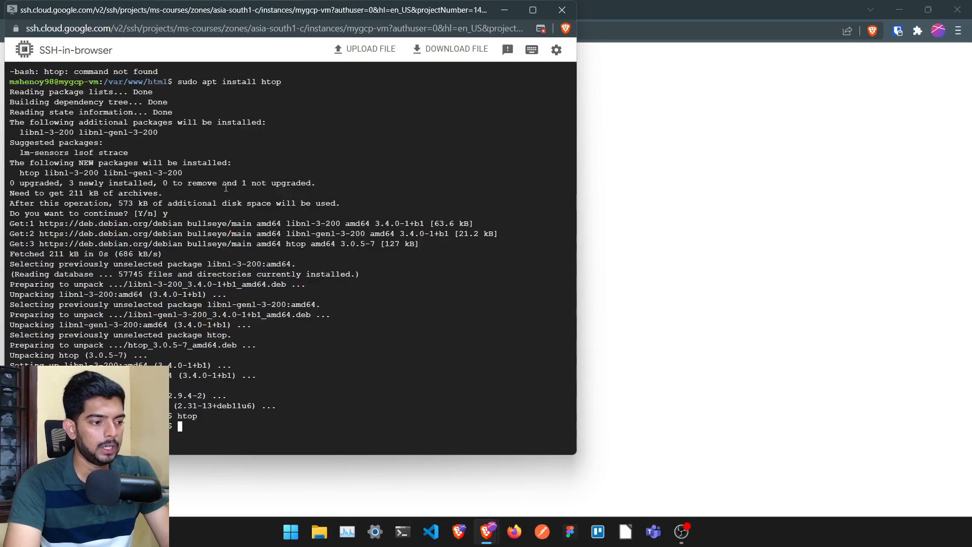
# Step: Exit the SSH session and start creating another instance from the VM instances page
pyautogui.write('exit')
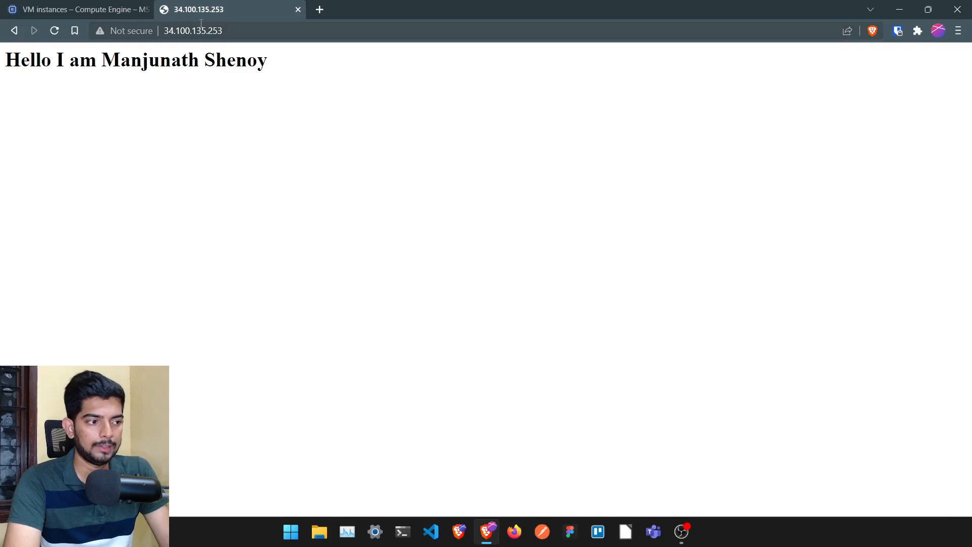
pyautogui.click(114, 10)
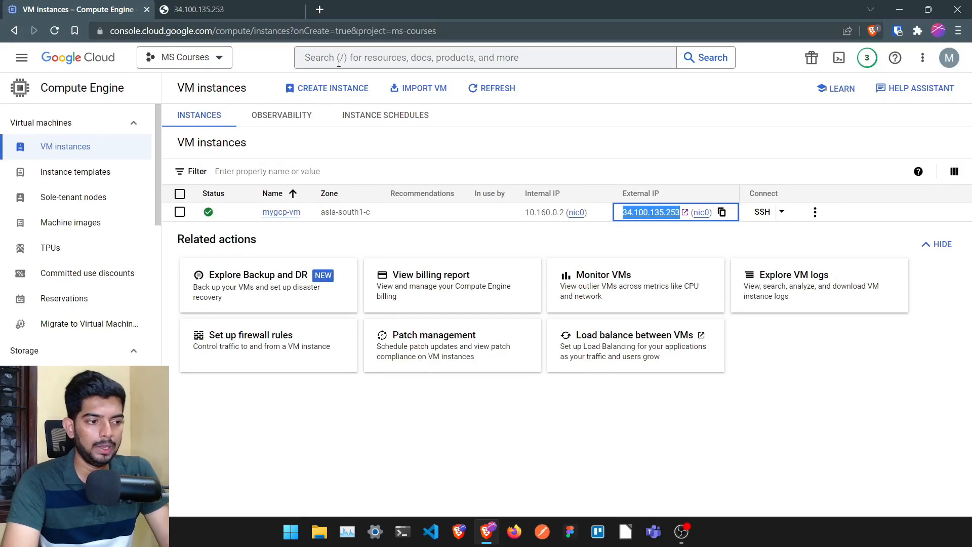
pyautogui.click(342, 88)
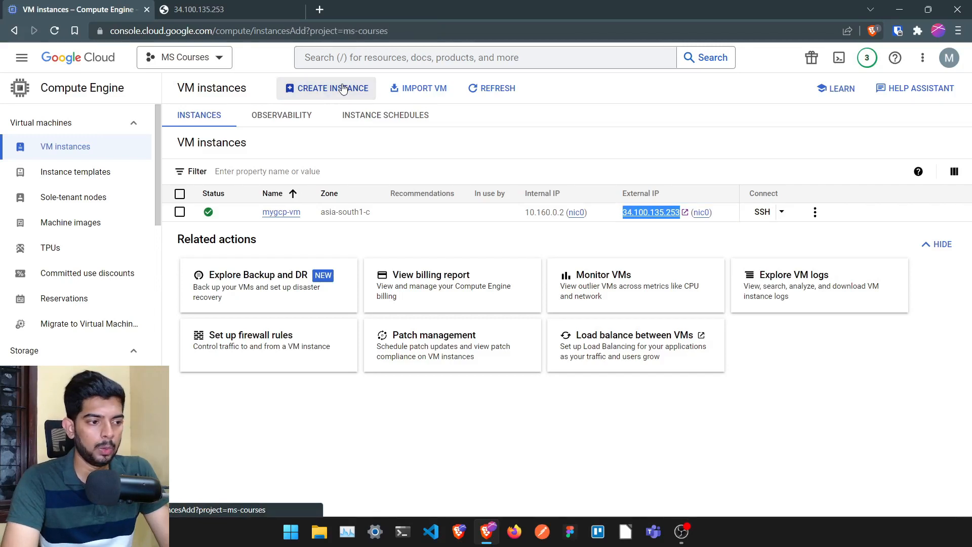
# Step: Open the new instance's boot disk settings for changes and set the operating system to Ubuntu
pyautogui.scroll(-2, 397, 313)
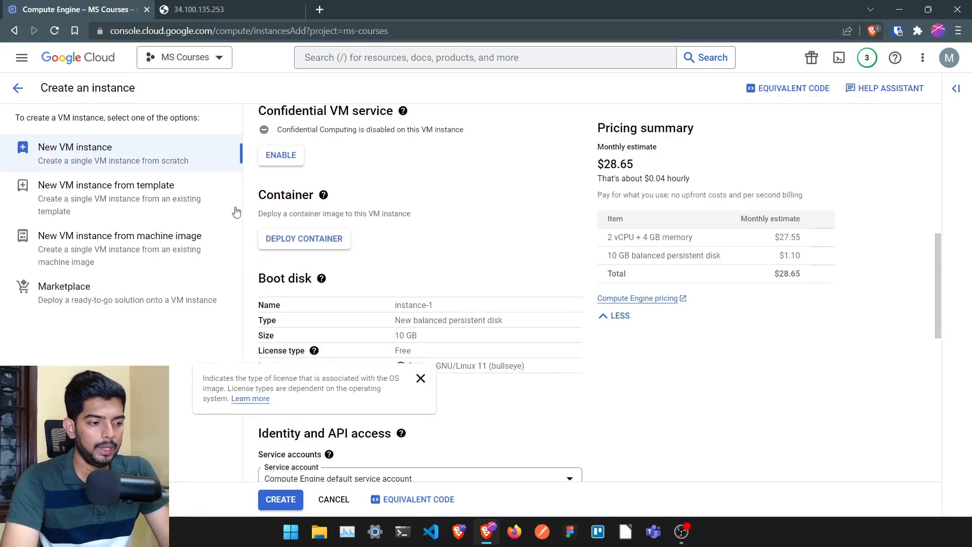
pyautogui.click(282, 393)
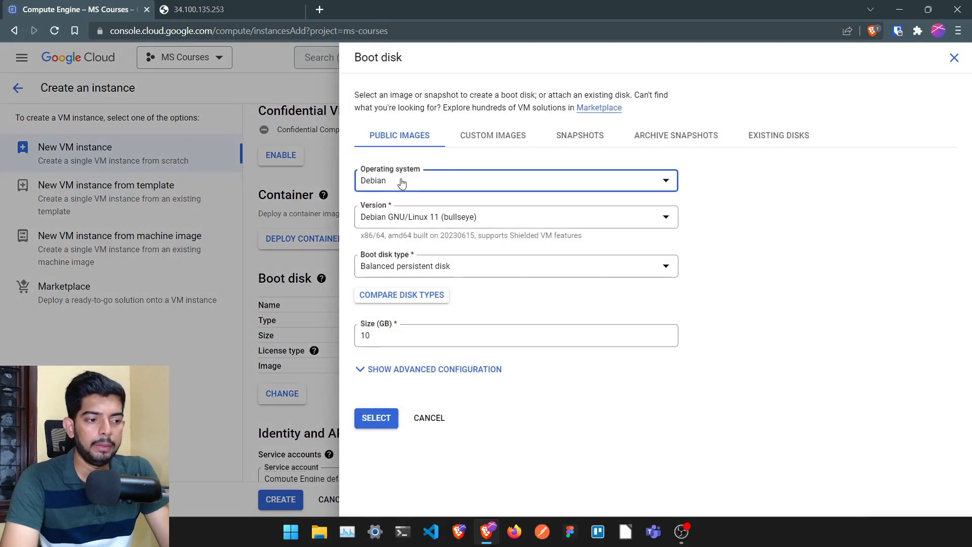
pyautogui.click(400, 184)
pyautogui.scroll(-4, 413, 283)
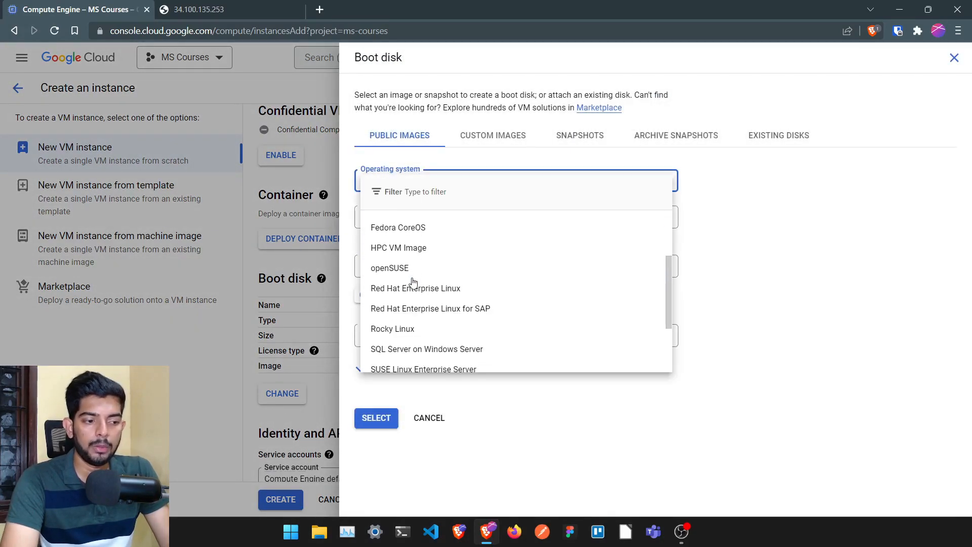
pyautogui.scroll(-1, 413, 283)
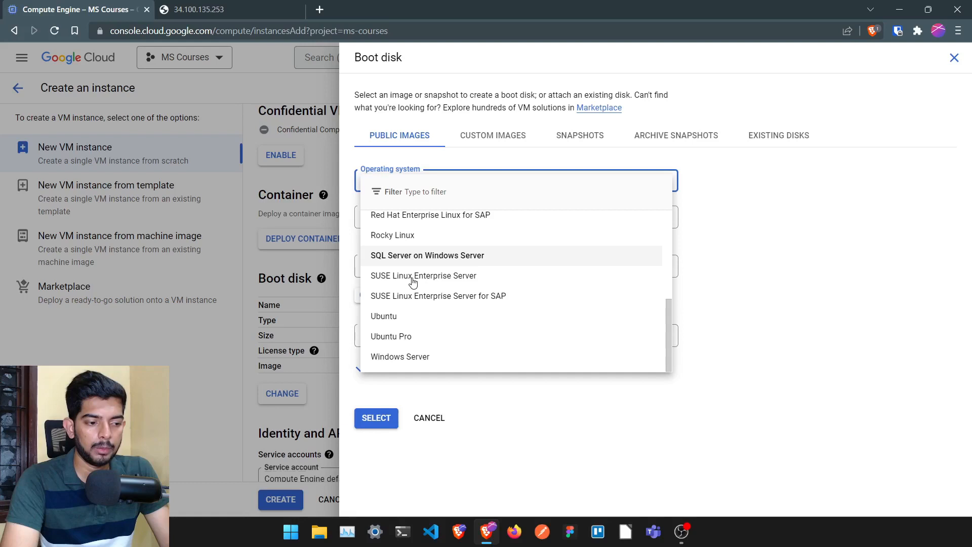
pyautogui.click(404, 321)
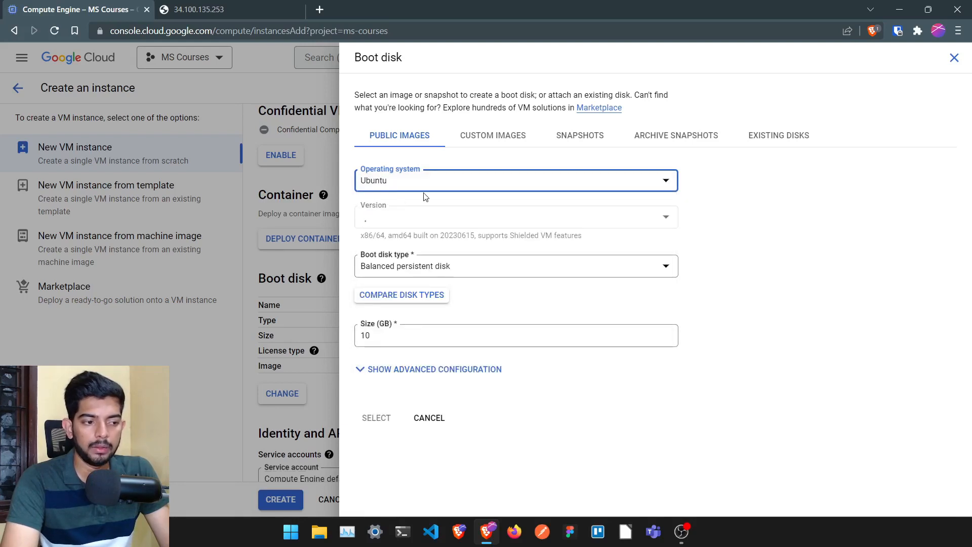
# Step: Set the boot disk's Ubuntu version to the Arm64 image of Ubuntu 22.04 LTS
pyautogui.click(399, 217)
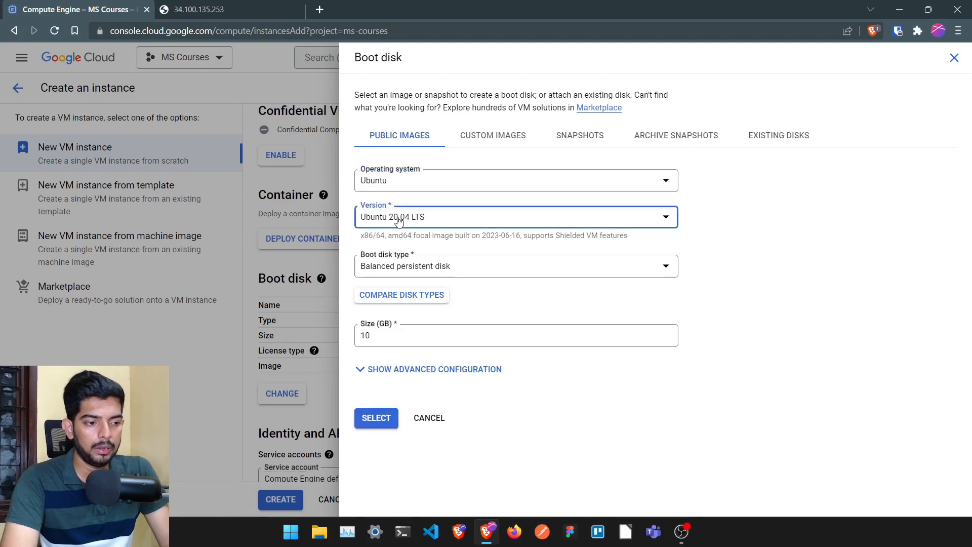
pyautogui.scroll(-1, 462, 288)
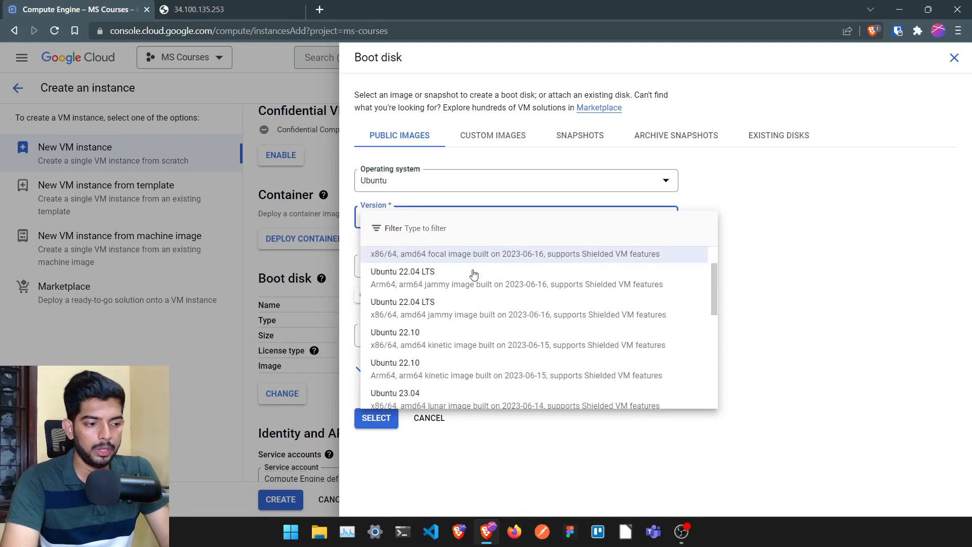
pyautogui.click(448, 288)
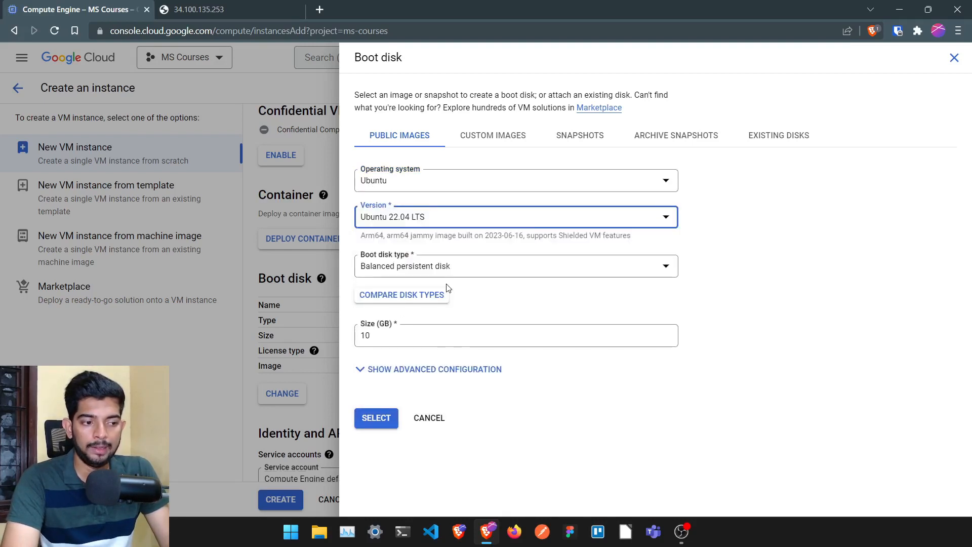
# Step: Try to apply the Arm64 boot disk, and switch the version to the x86/64 image of Ubuntu 22.04 LTS
pyautogui.click(376, 420)
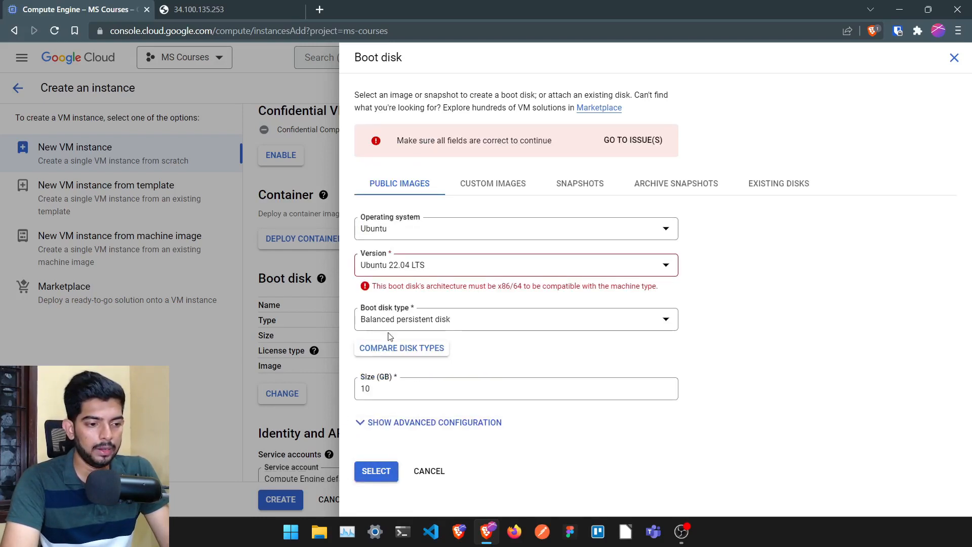
pyautogui.click(503, 221)
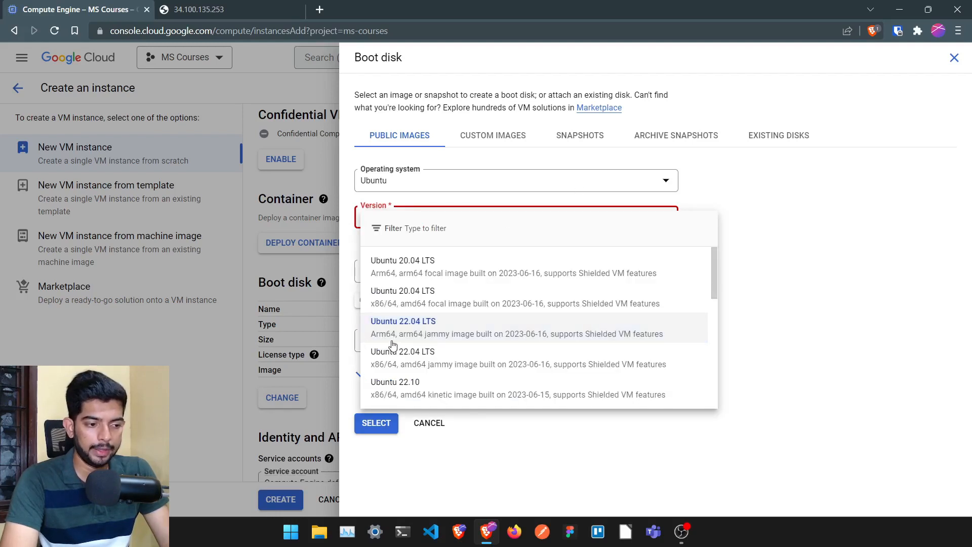
pyautogui.click(436, 361)
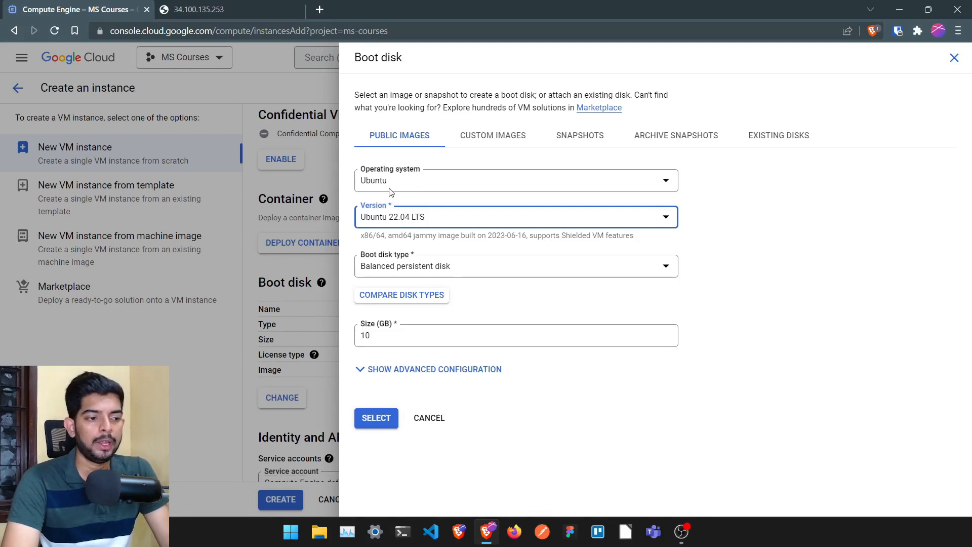
# Step: Close the boot disk settings without applying them and return to the VM instances list
pyautogui.click(954, 58)
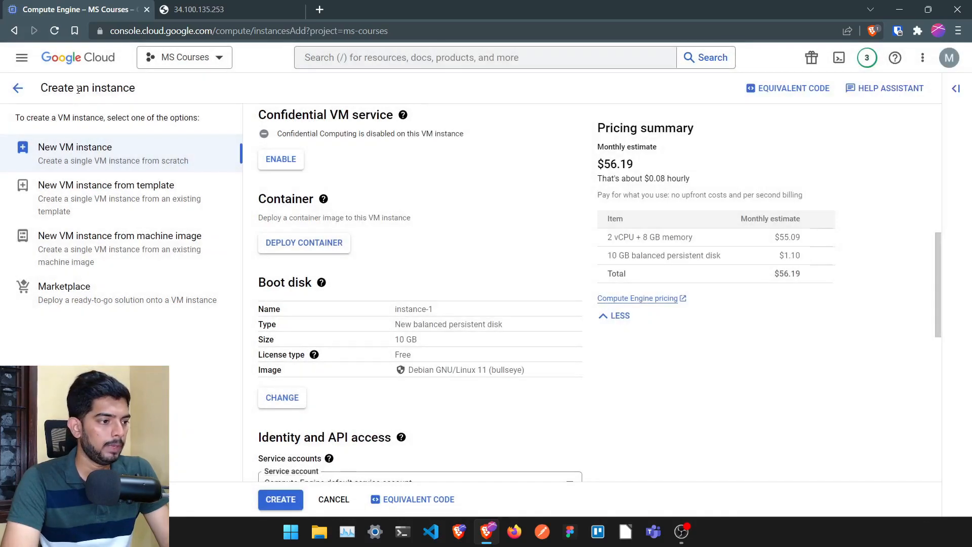
pyautogui.click(18, 88)
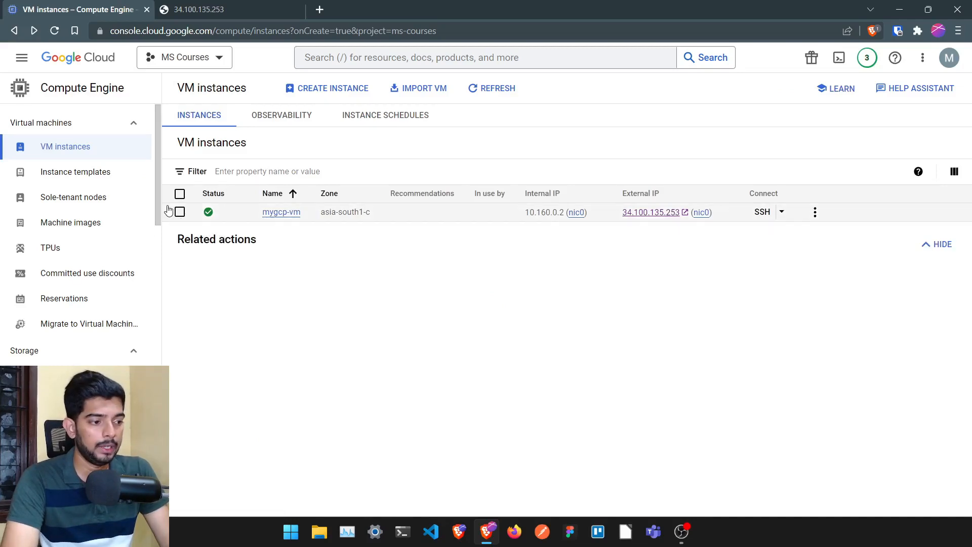
# Step: Stop the mygcp-vm instance and delete it together with its boot disk
pyautogui.click(180, 212)
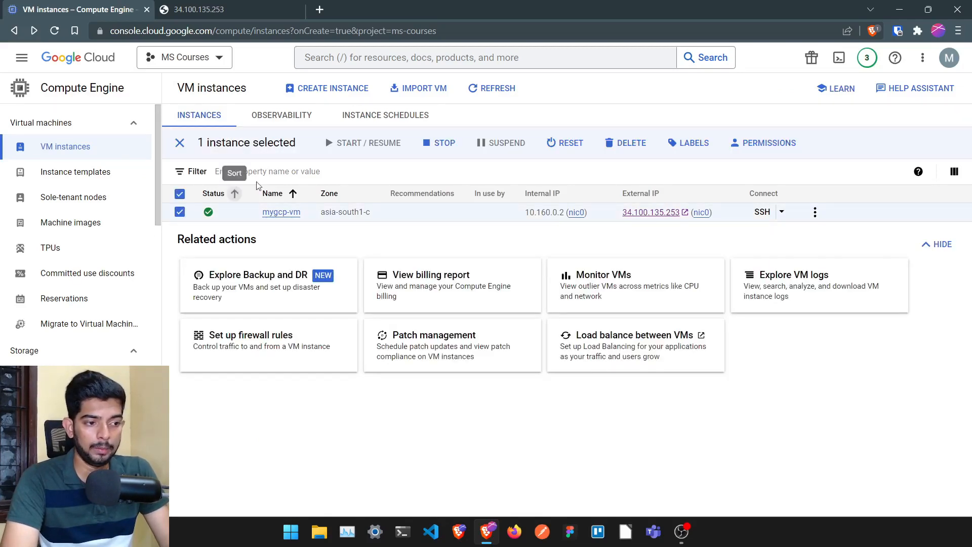
pyautogui.click(444, 143)
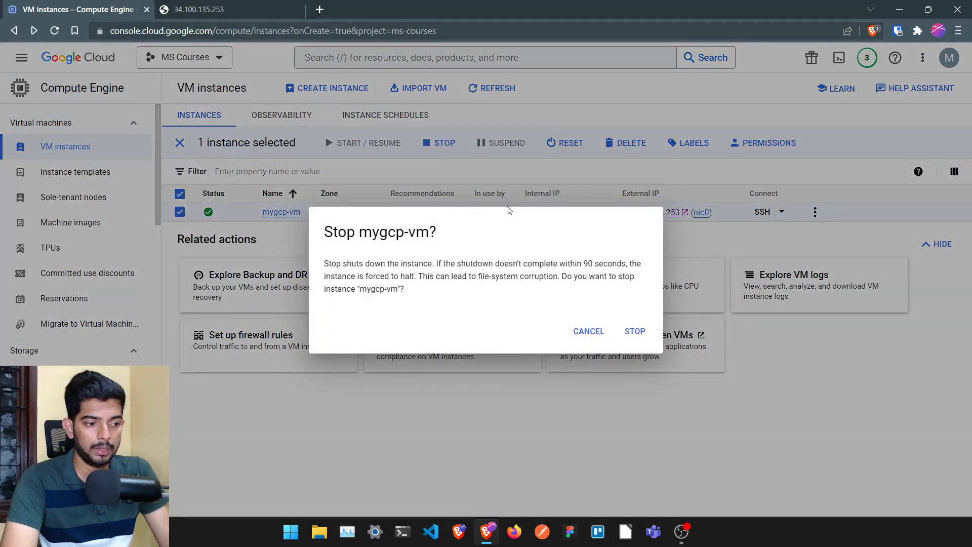
pyautogui.click(629, 334)
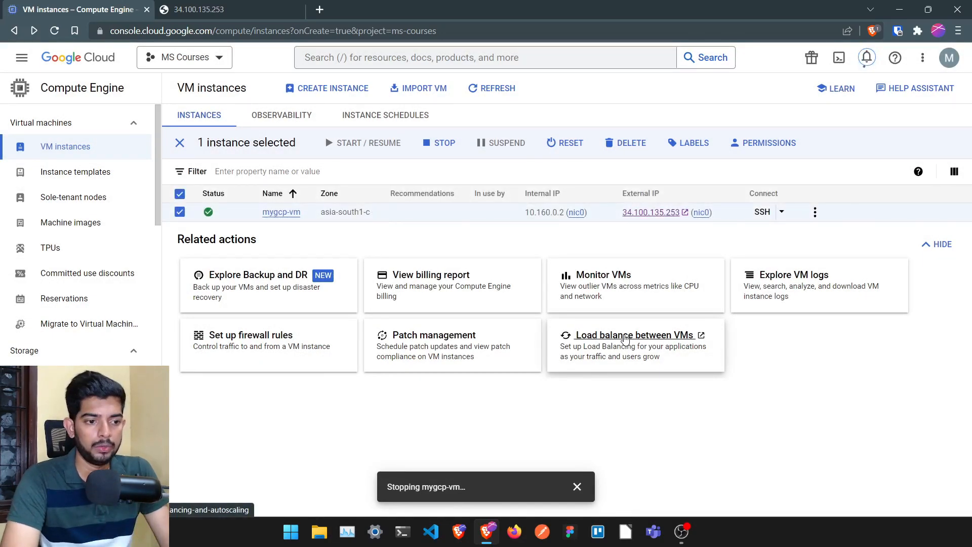
pyautogui.click(631, 144)
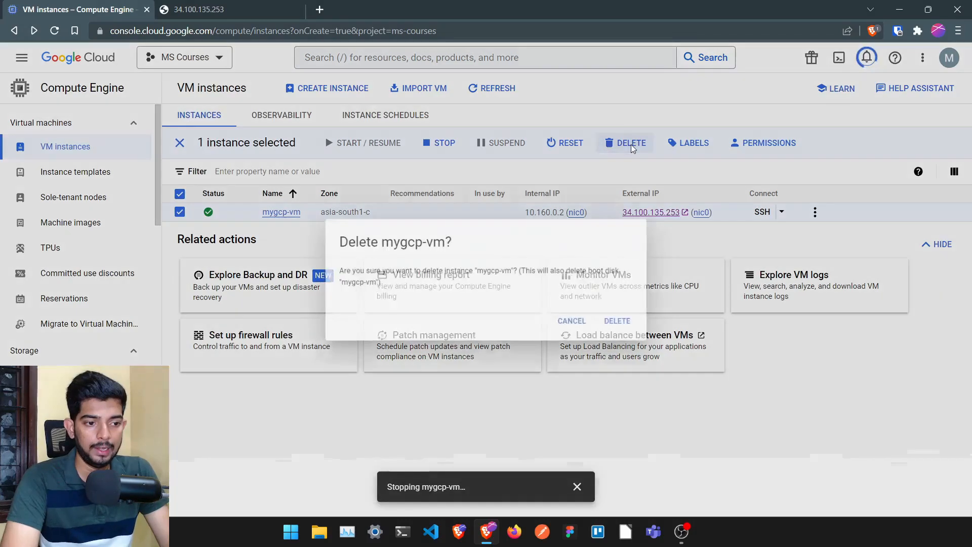
pyautogui.click(622, 326)
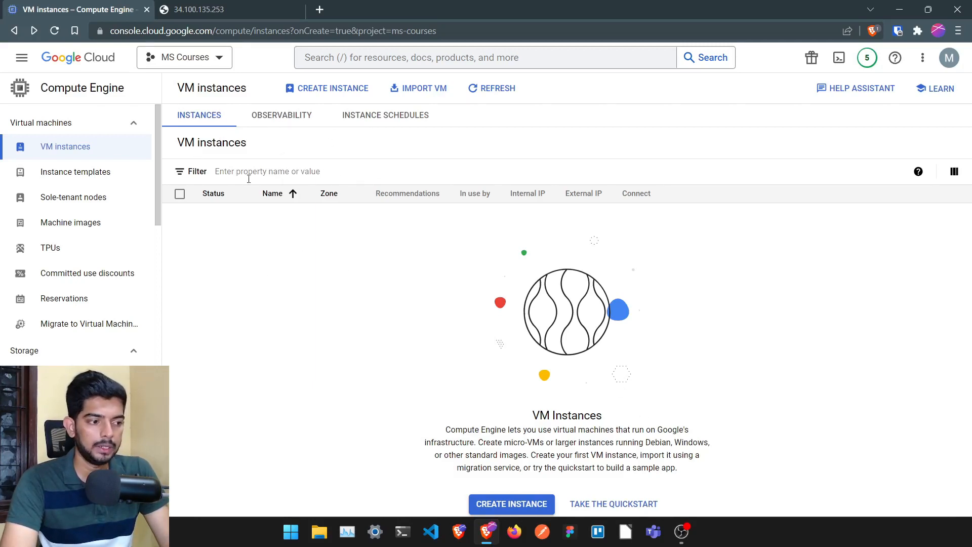
# Step: Start creating a new VM instance from the empty VM instances page
pyautogui.click(527, 507)
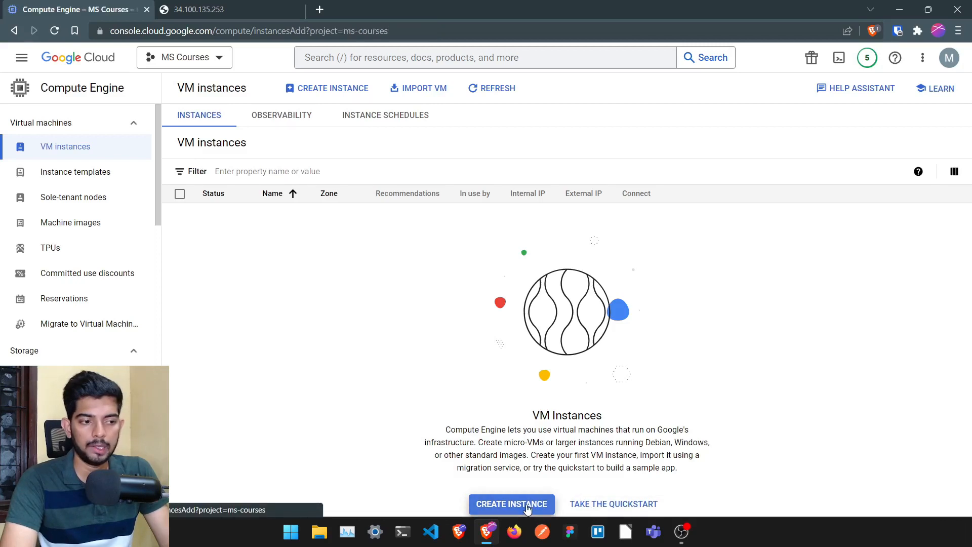